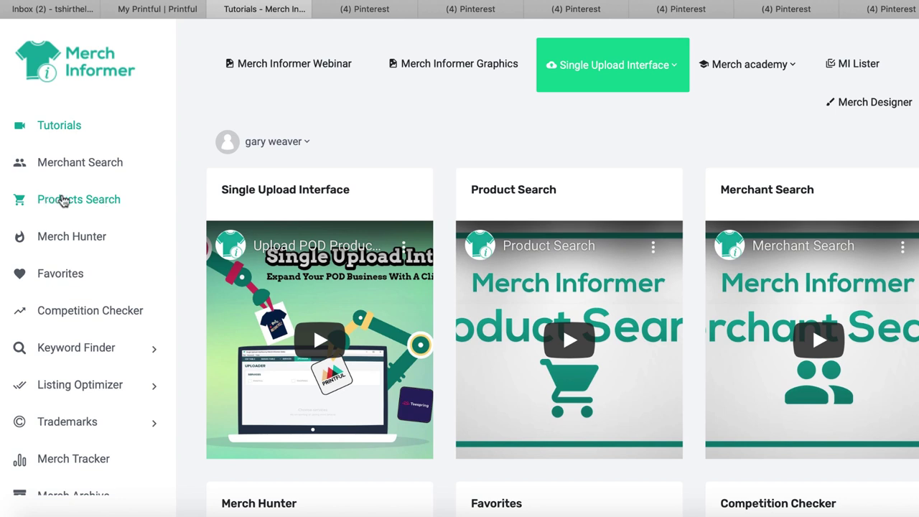
# Run a Merch Hunter search for the Top 100 US Merch By Amazon Shirts bestsellers
pyautogui.click(82, 242)
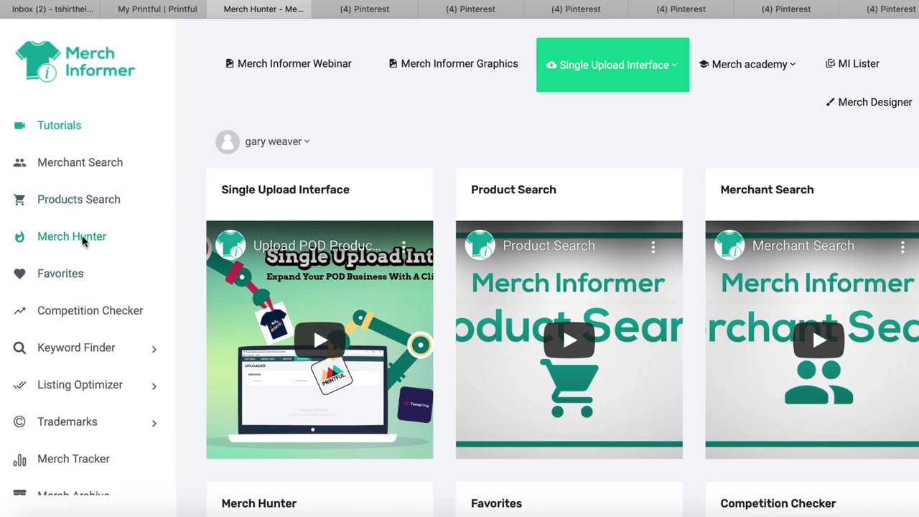
pyautogui.scroll(-1, 100, 245)
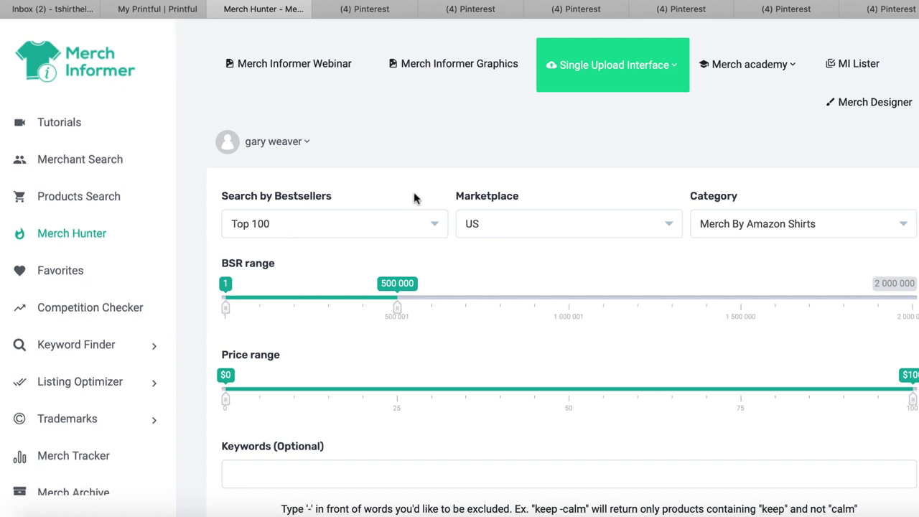
pyautogui.scroll(-1, 413, 192)
pyautogui.scroll(1, 485, 227)
pyautogui.scroll(-1, 332, 244)
pyautogui.scroll(-1, 332, 247)
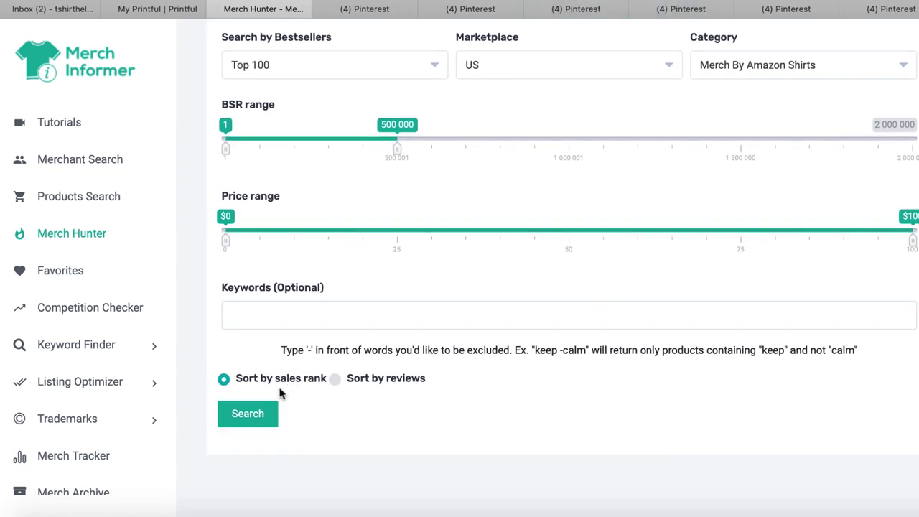
pyautogui.click(257, 413)
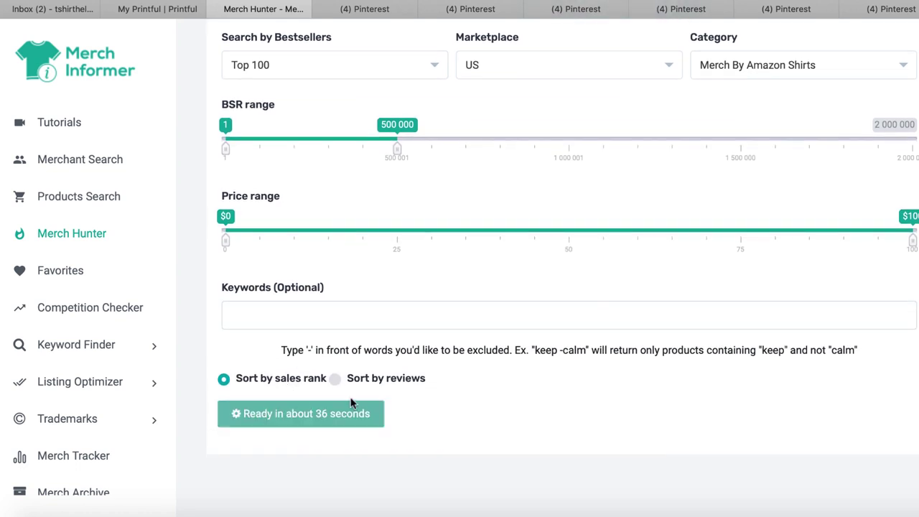
# Scroll through the bestseller results, led by pink 'mom of boys' arrow tees
pyautogui.scroll(-3, 499, 416)
pyautogui.scroll(-4, 499, 416)
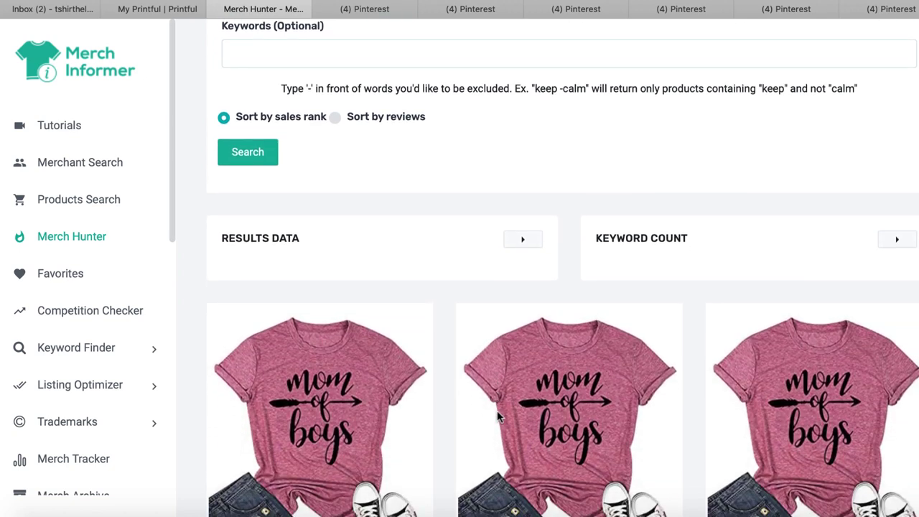
pyautogui.scroll(1, 500, 415)
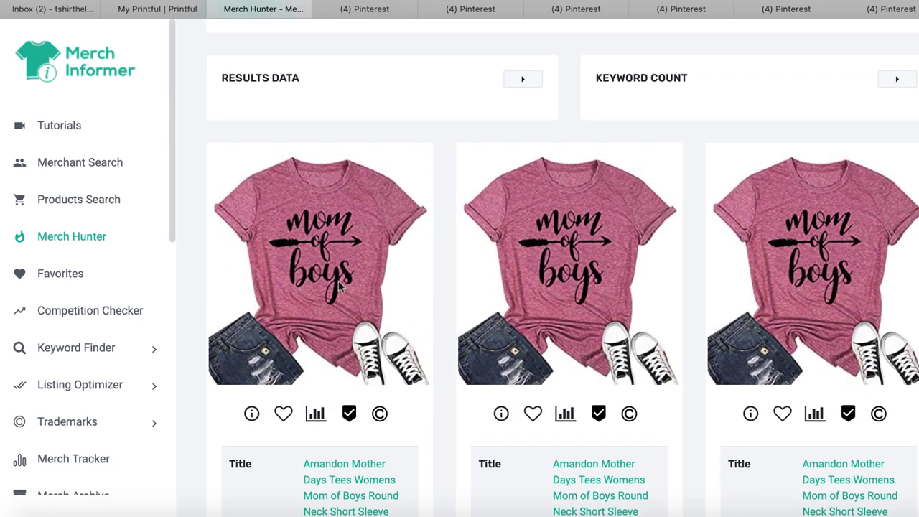
pyautogui.scroll(-1, 667, 282)
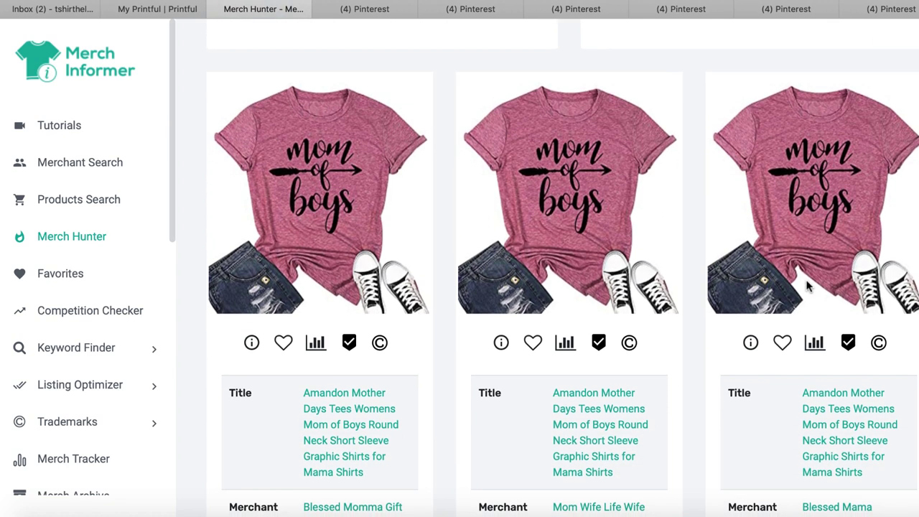
pyautogui.scroll(-4, 655, 237)
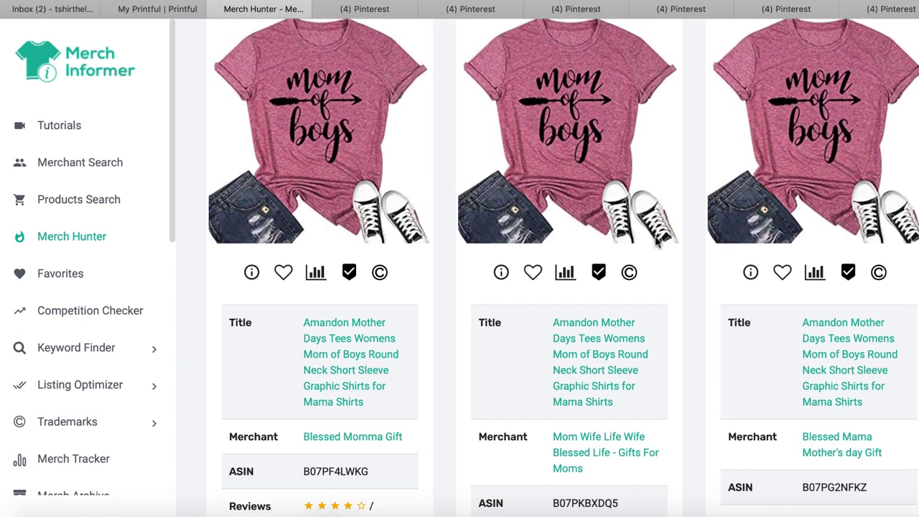
pyautogui.scroll(2, 654, 241)
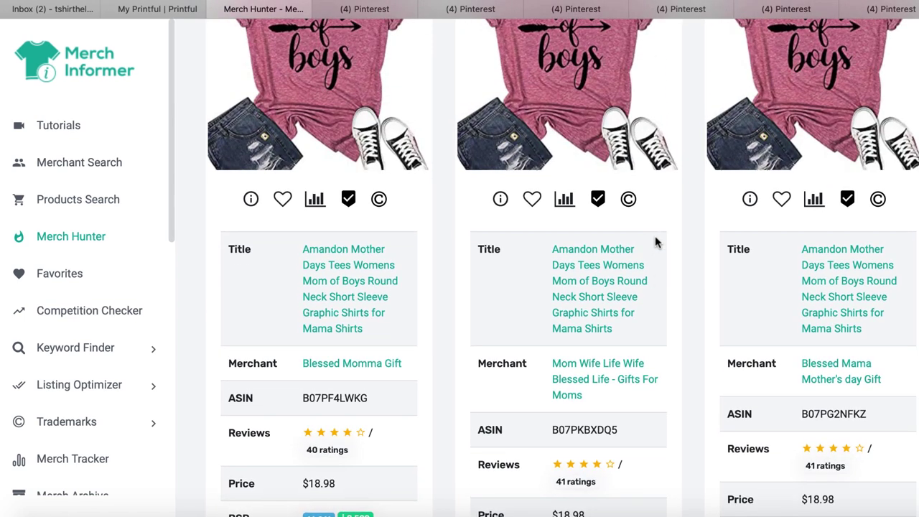
pyautogui.scroll(-5, 655, 240)
pyautogui.scroll(-3, 655, 242)
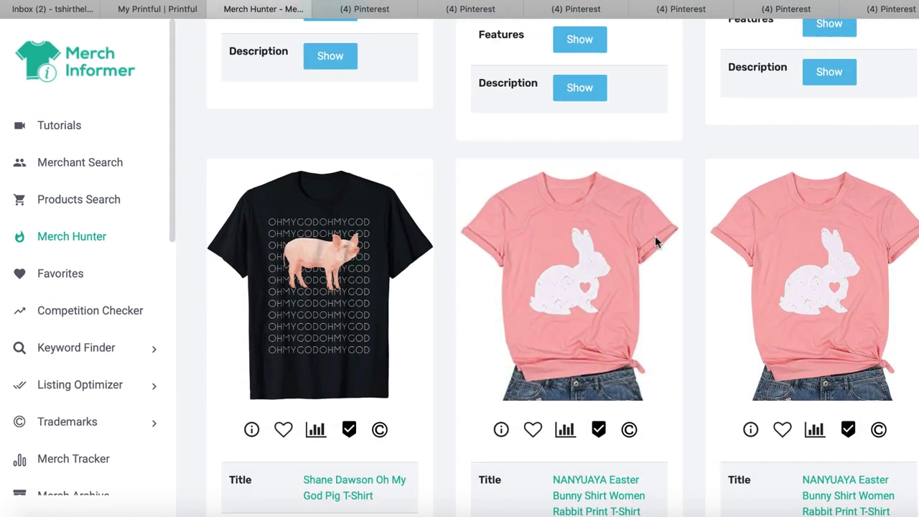
pyautogui.scroll(-1, 451, 316)
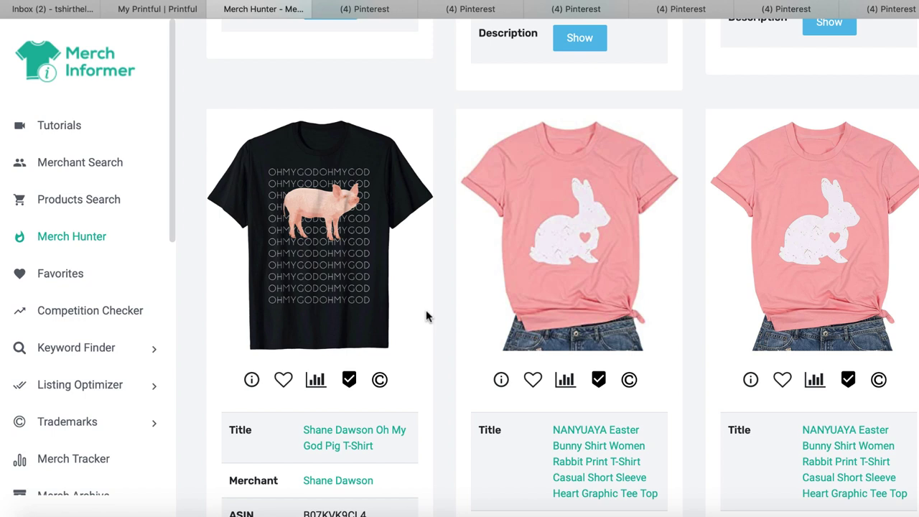
pyautogui.scroll(-4, 500, 323)
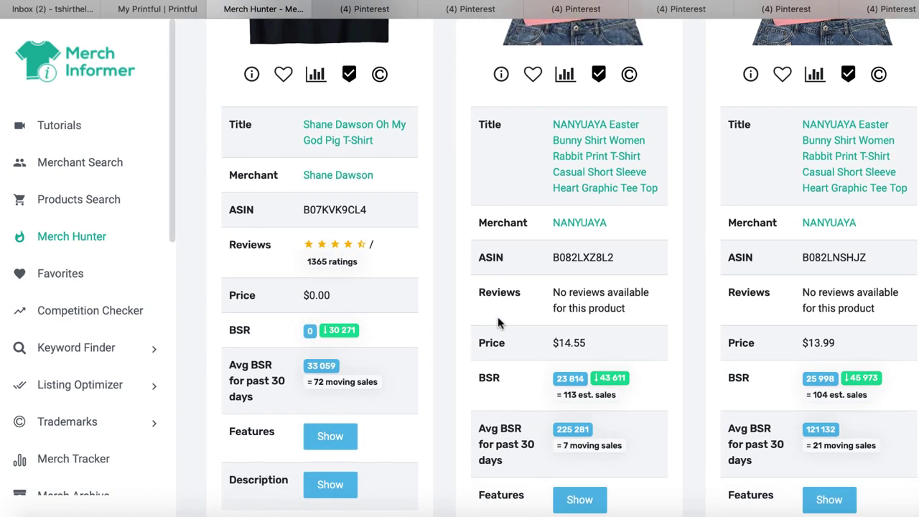
pyautogui.scroll(2, 500, 323)
pyautogui.scroll(2, 500, 323)
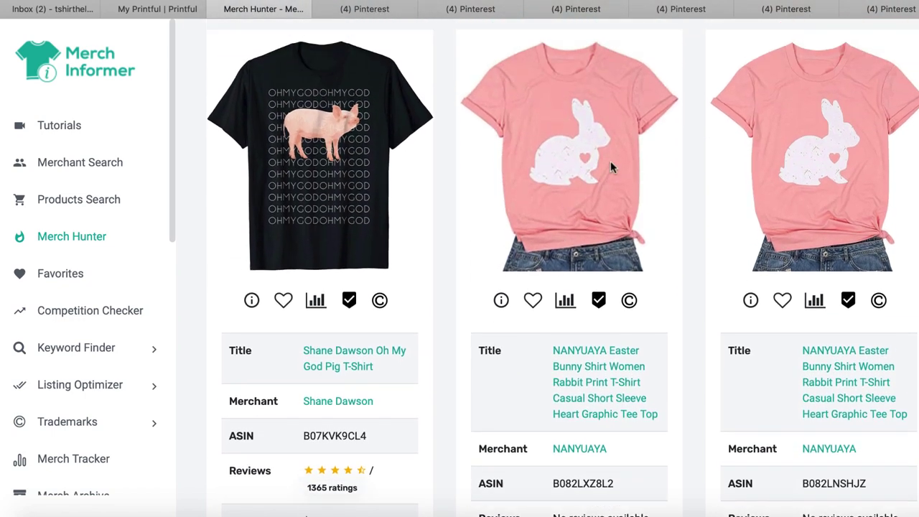
pyautogui.scroll(-6, 576, 227)
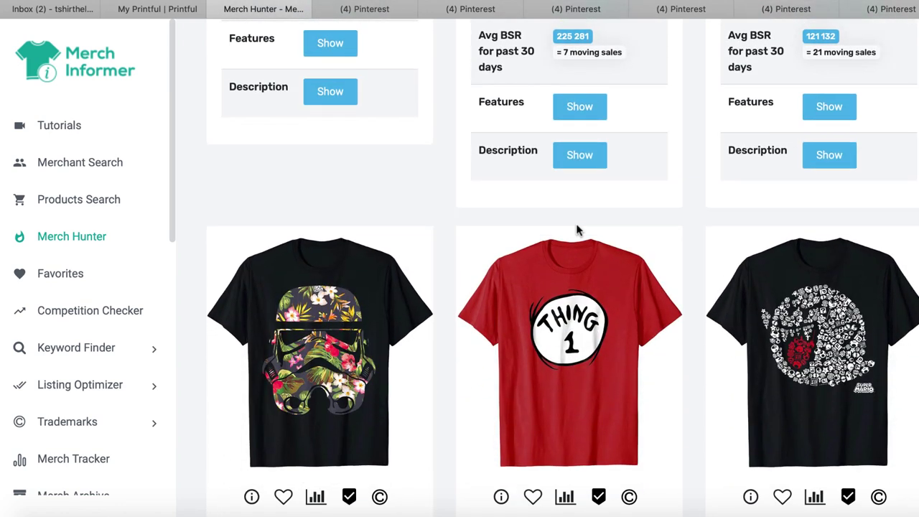
pyautogui.scroll(-2, 576, 230)
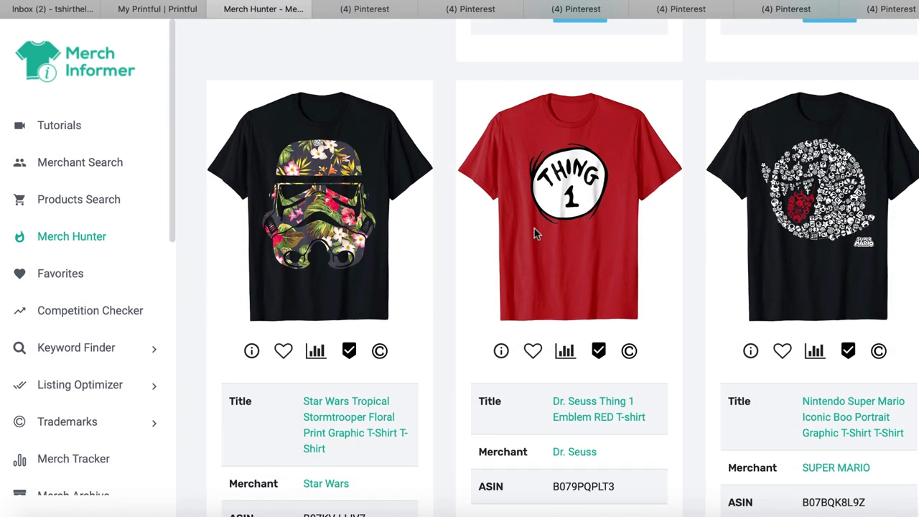
pyautogui.scroll(-6, 534, 234)
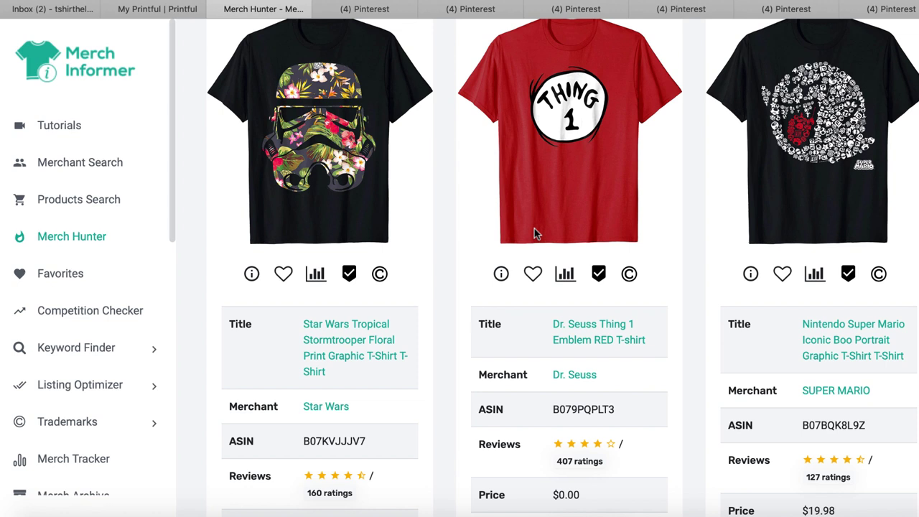
pyautogui.scroll(-4, 534, 233)
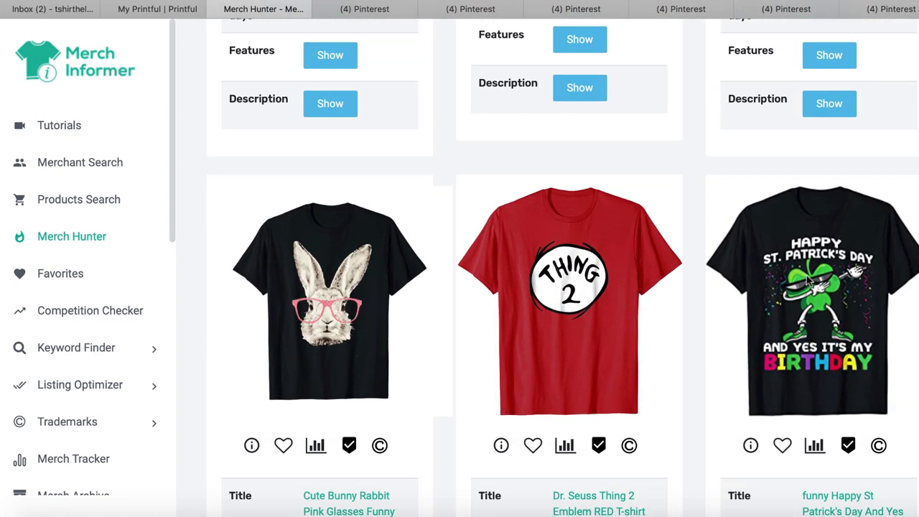
pyautogui.scroll(-1, 808, 279)
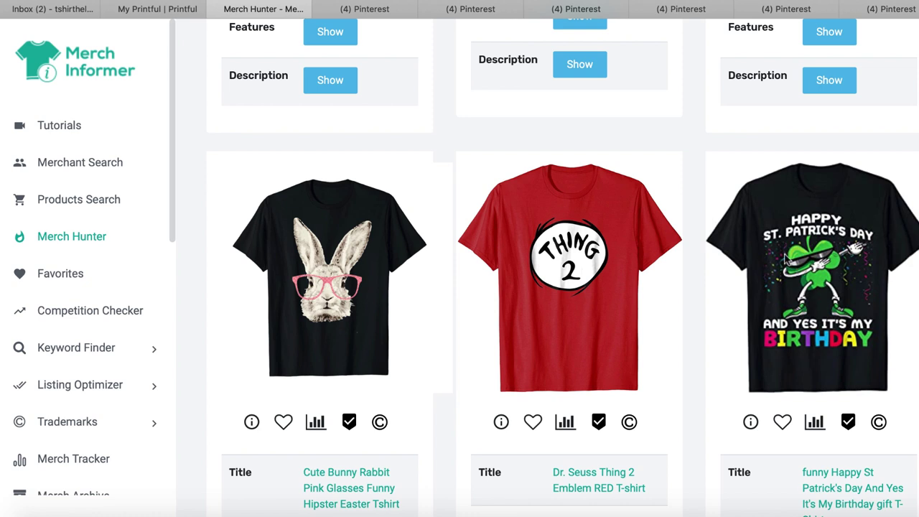
pyautogui.scroll(-1, 786, 260)
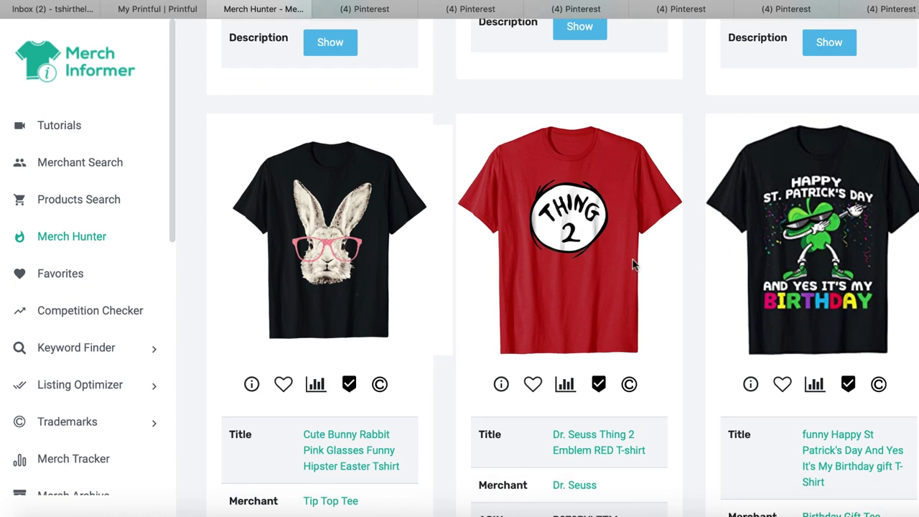
pyautogui.scroll(-2, 631, 264)
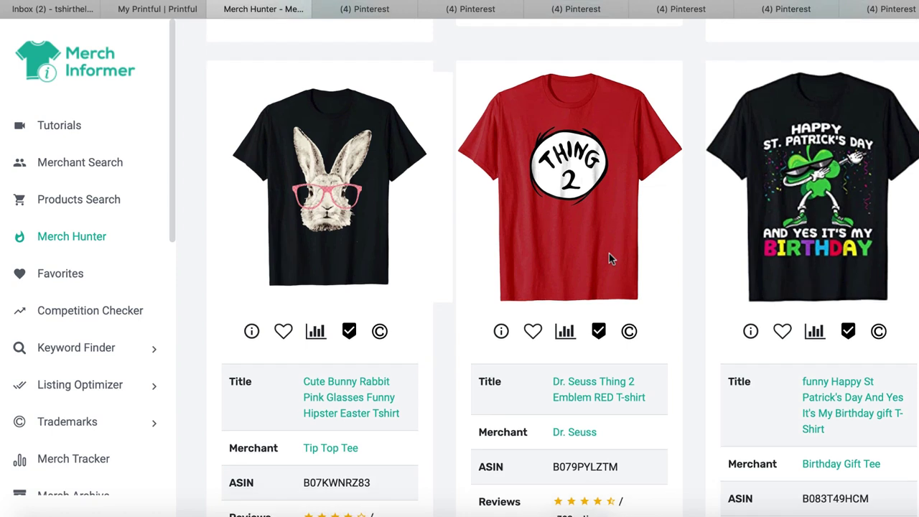
pyautogui.scroll(-1, 339, 237)
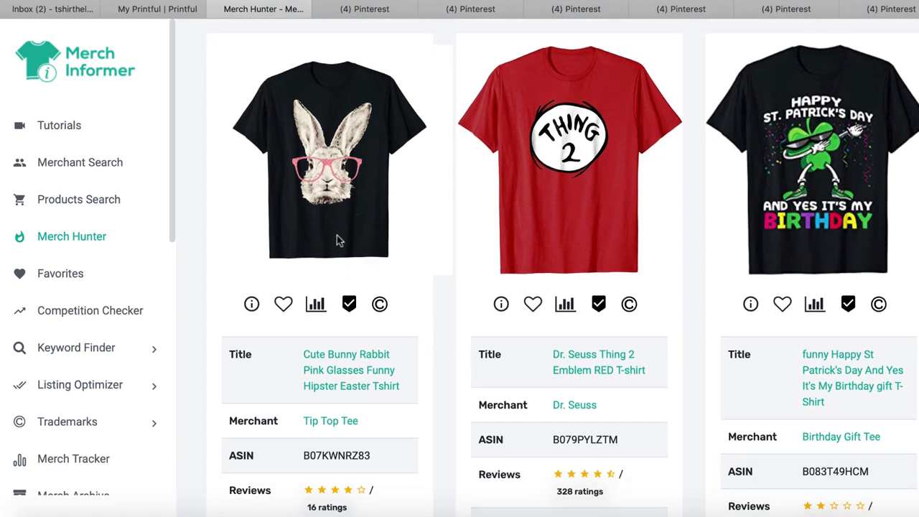
pyautogui.scroll(-10, 372, 193)
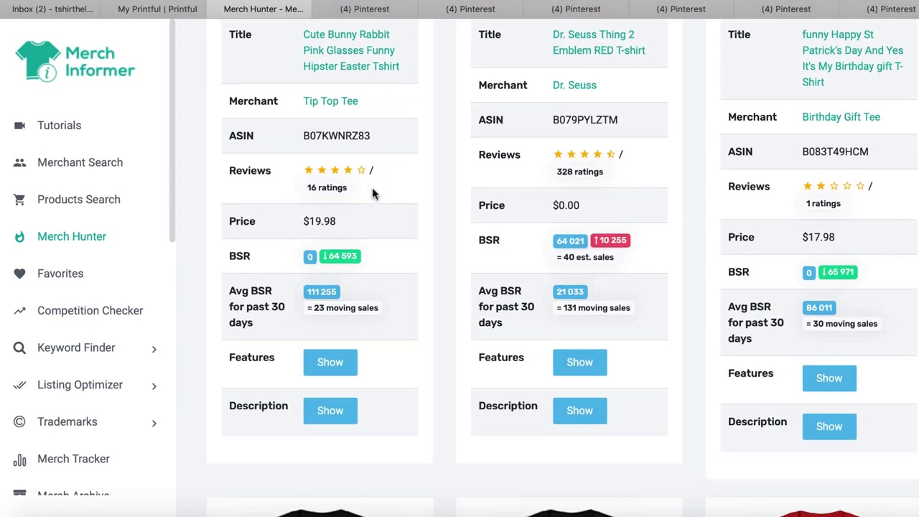
pyautogui.scroll(-9, 372, 193)
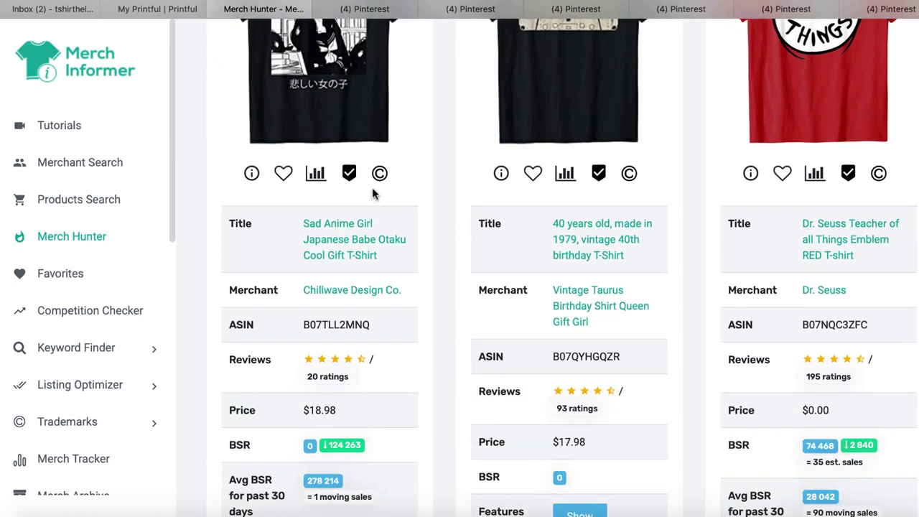
pyautogui.scroll(-6, 372, 193)
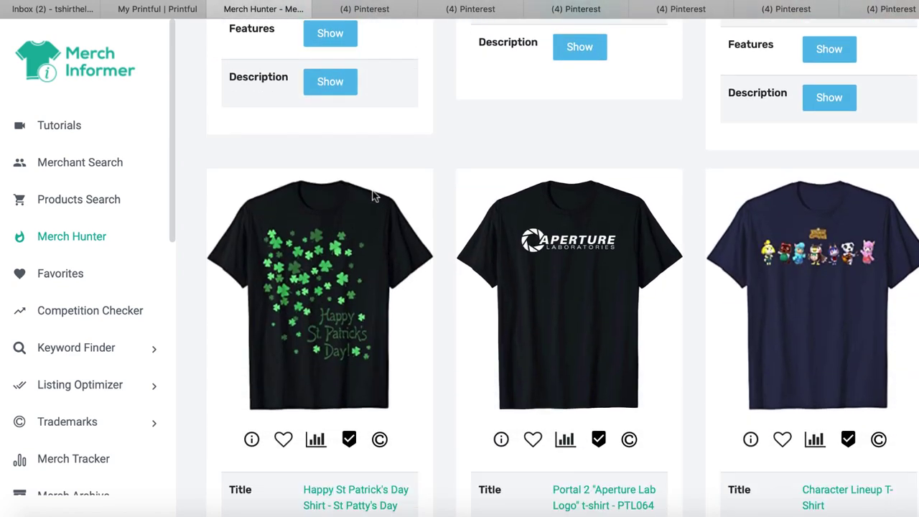
pyautogui.scroll(20, 371, 196)
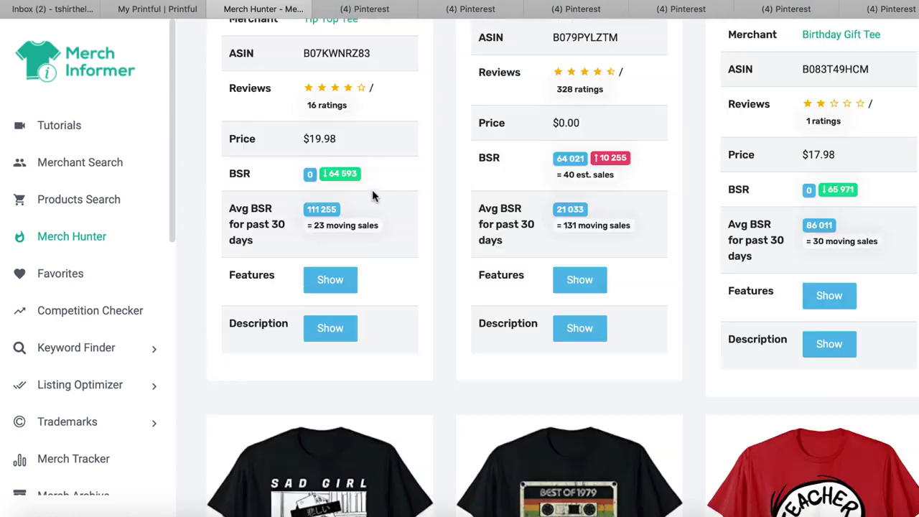
pyautogui.scroll(-7, 372, 196)
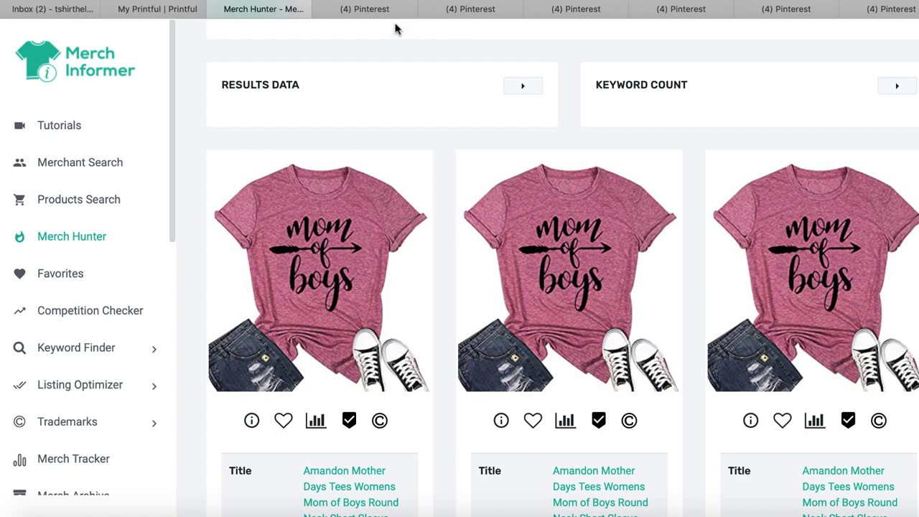
# Browse the Pinterest 'boy mom shirt' pins of boy-mom tees, sweatshirts and hoodies
pyautogui.click(367, 9)
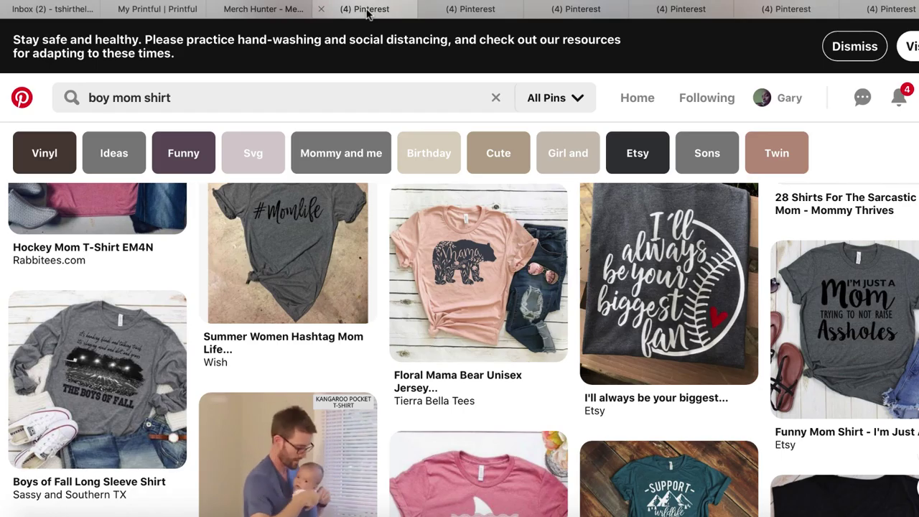
pyautogui.scroll(2, 431, 300)
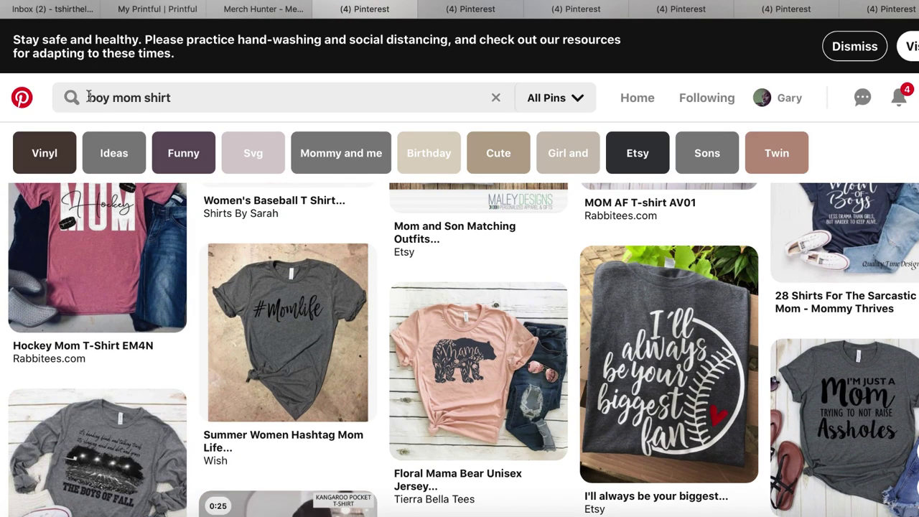
pyautogui.scroll(10, 323, 287)
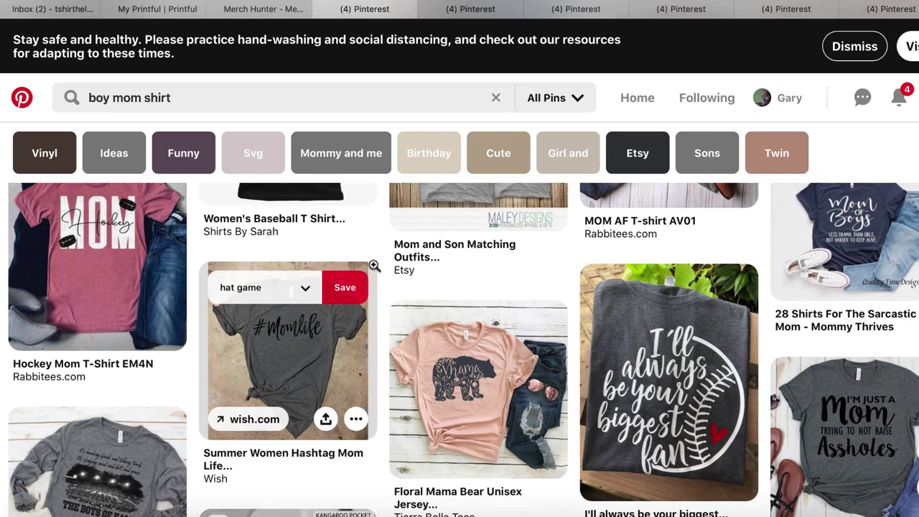
pyautogui.scroll(-10, 374, 265)
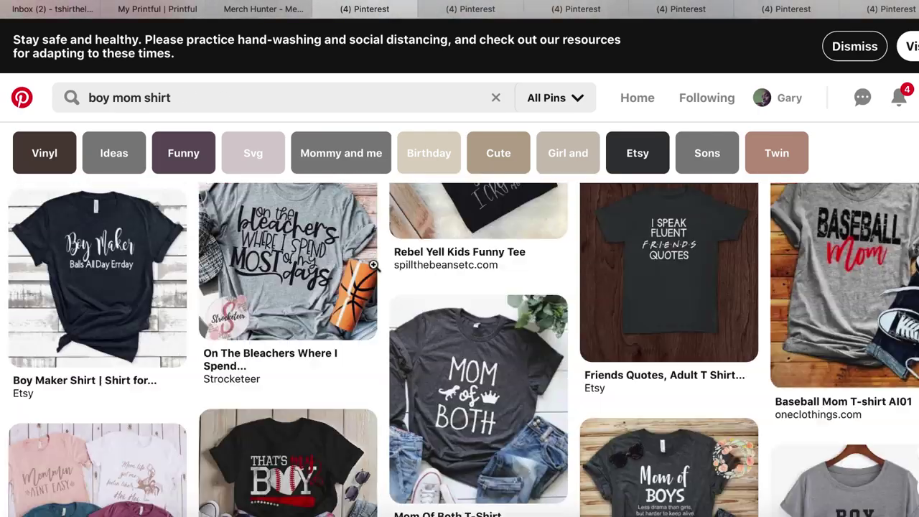
pyautogui.scroll(10, 374, 265)
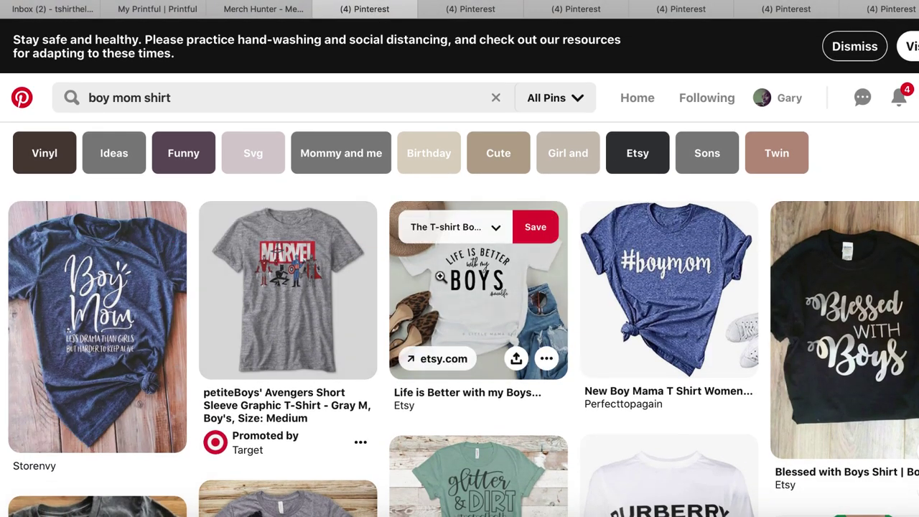
pyautogui.scroll(-1, 494, 293)
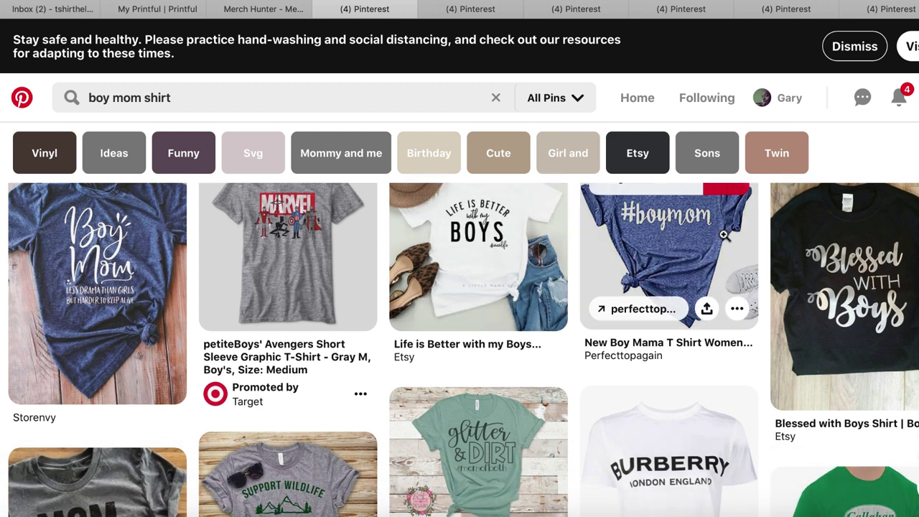
pyautogui.scroll(-1, 725, 235)
pyautogui.scroll(-1, 887, 273)
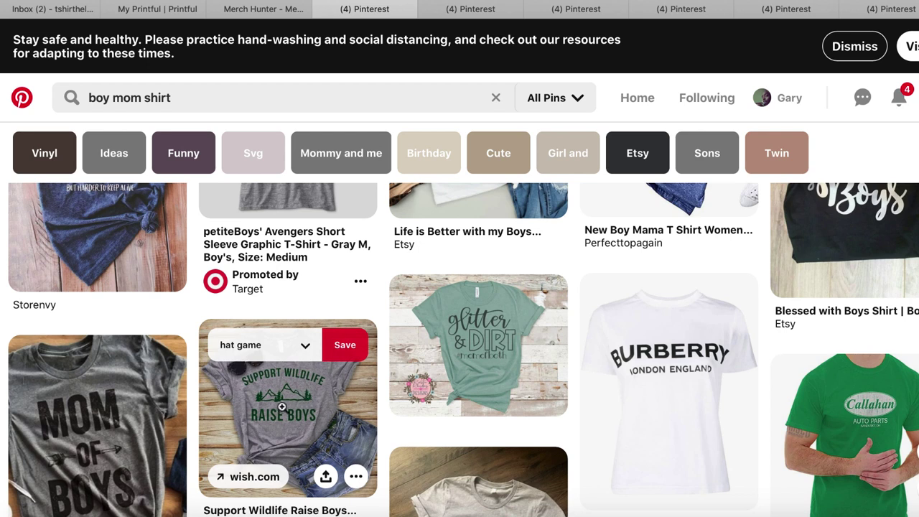
pyautogui.scroll(-1, 284, 419)
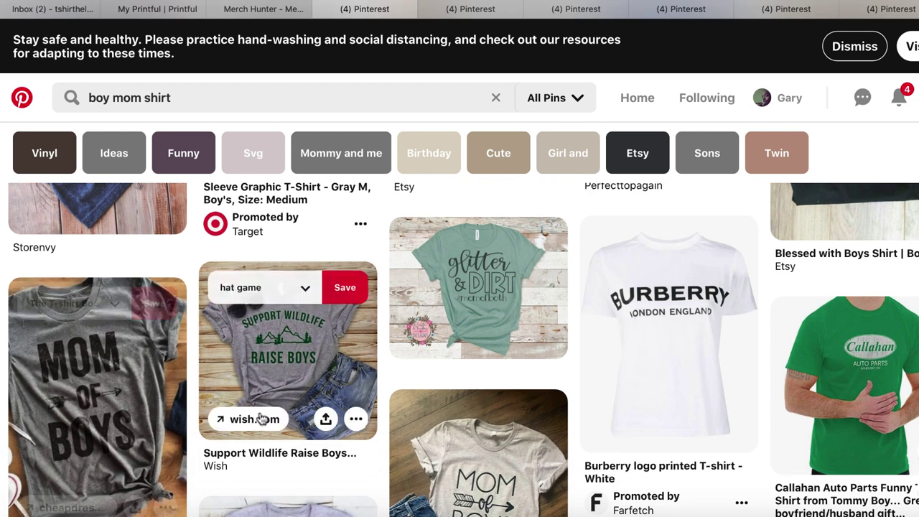
pyautogui.scroll(-2, 646, 423)
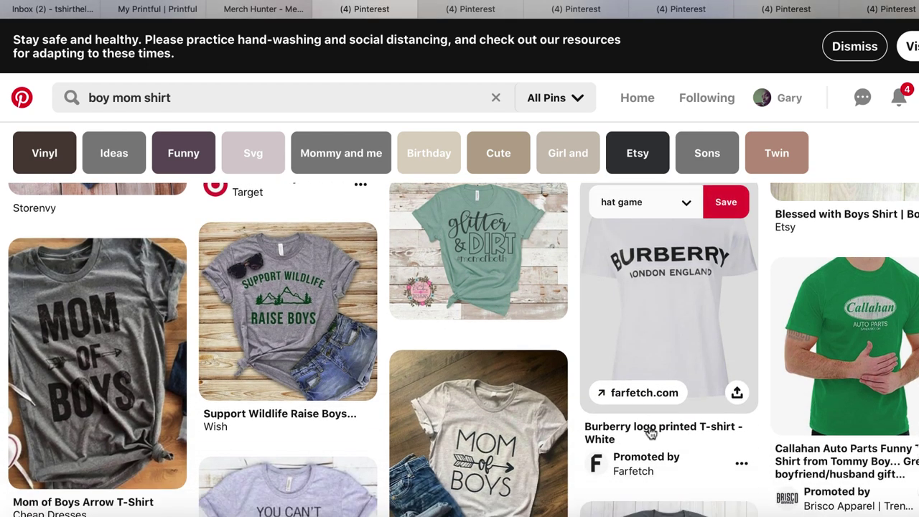
pyautogui.scroll(-2, 672, 440)
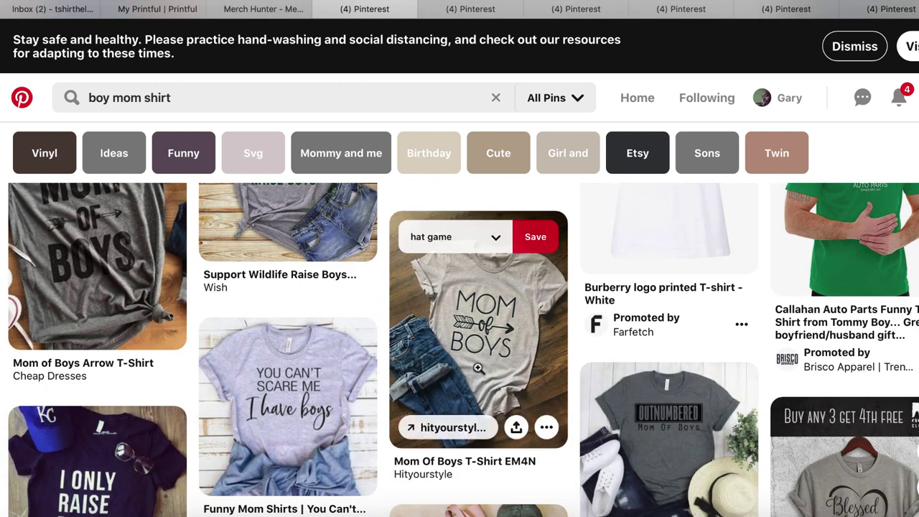
pyautogui.scroll(-2, 479, 373)
pyautogui.scroll(-1, 479, 372)
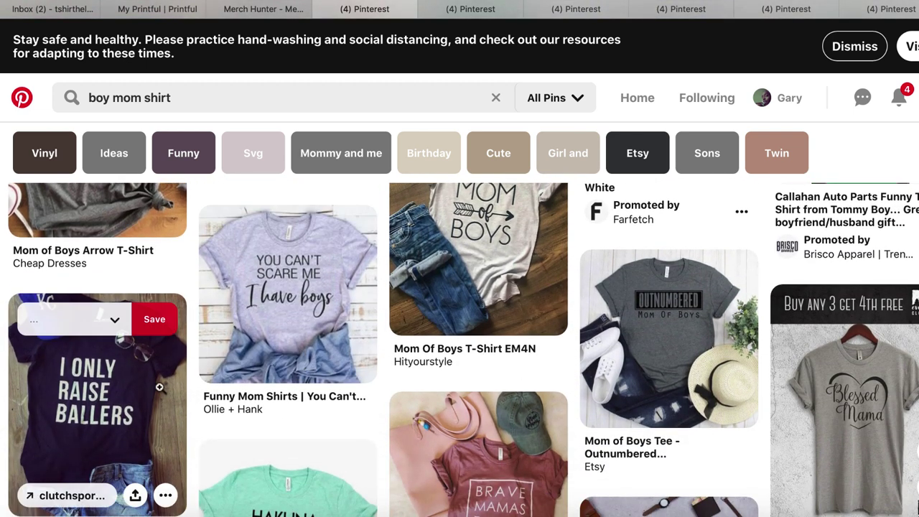
pyautogui.scroll(-4, 286, 406)
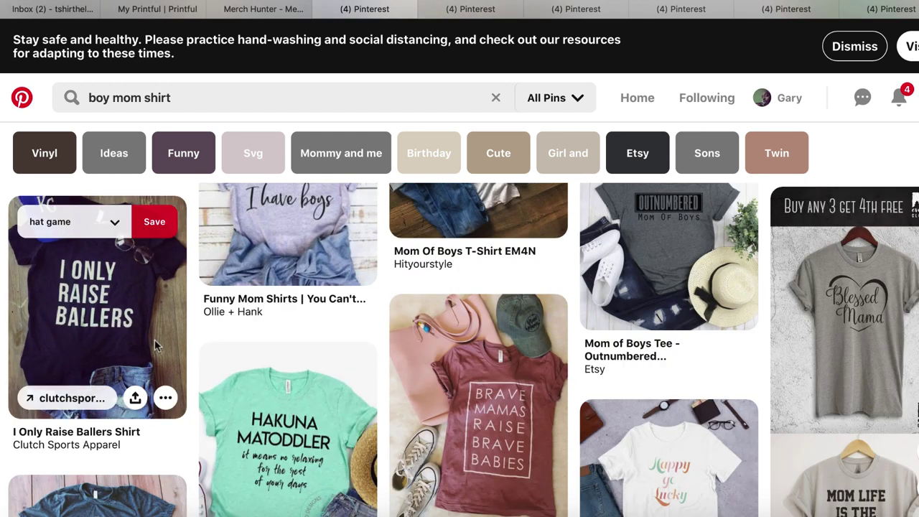
pyautogui.scroll(-2, 553, 353)
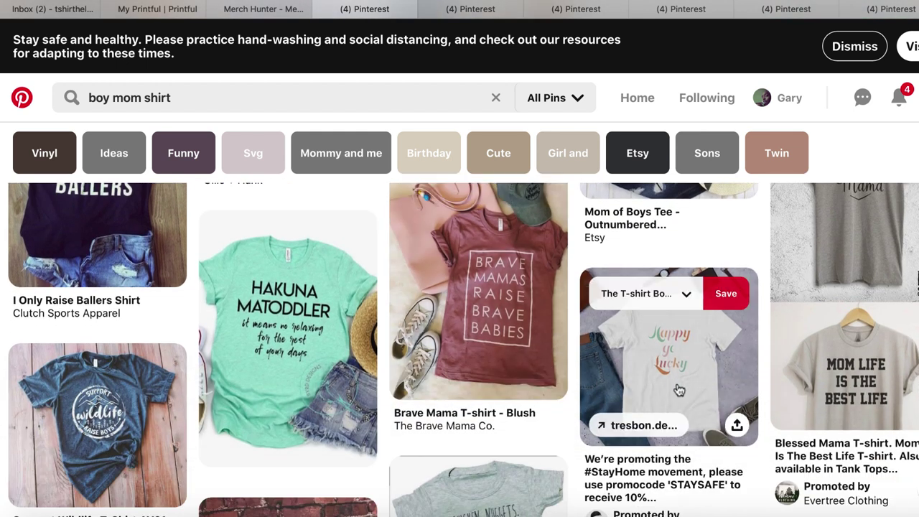
pyautogui.scroll(-1, 685, 329)
pyautogui.scroll(-2, 733, 386)
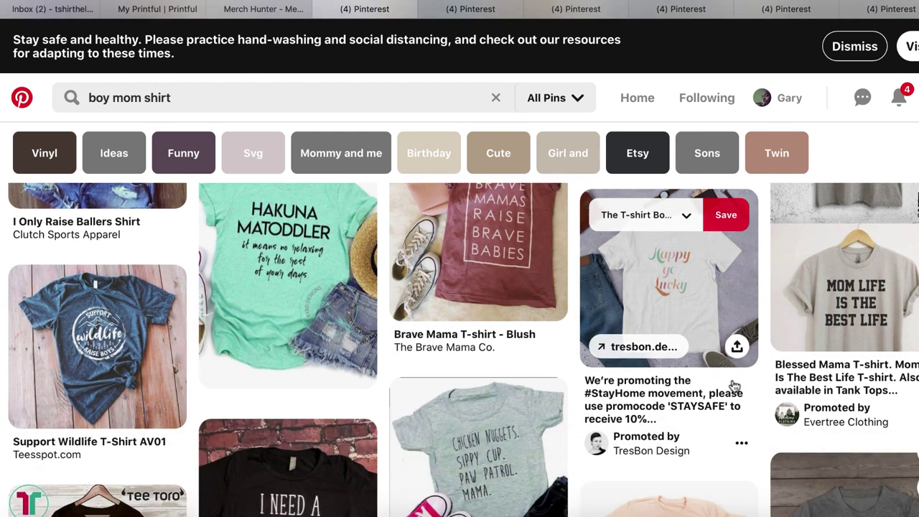
pyautogui.scroll(-4, 733, 386)
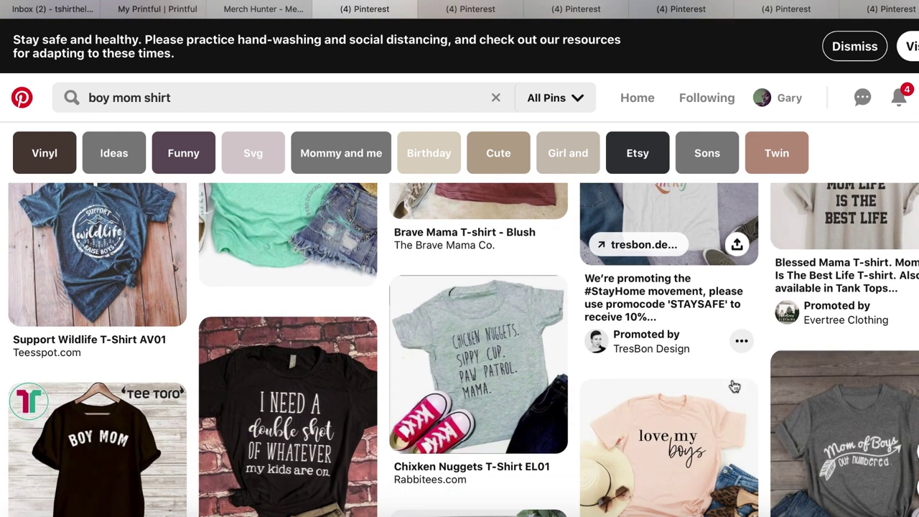
pyautogui.scroll(-2, 732, 379)
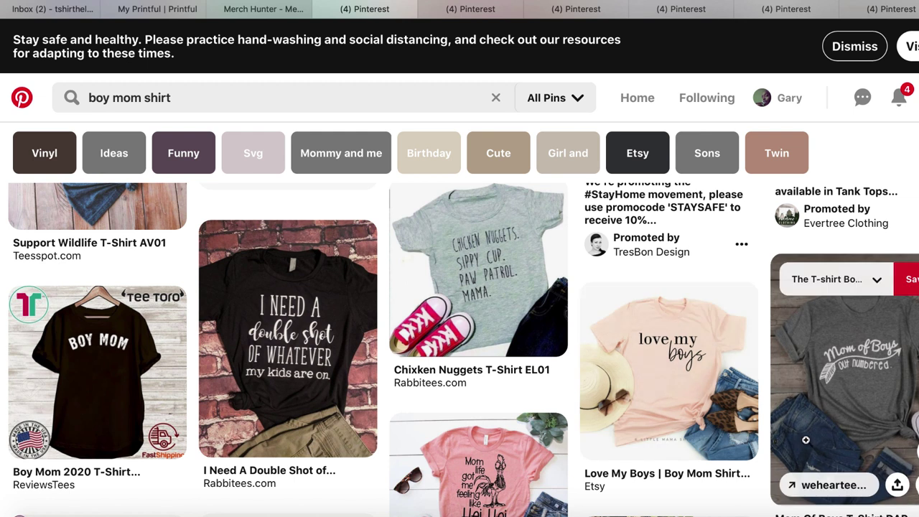
pyautogui.scroll(-1, 806, 440)
pyautogui.scroll(-5, 811, 402)
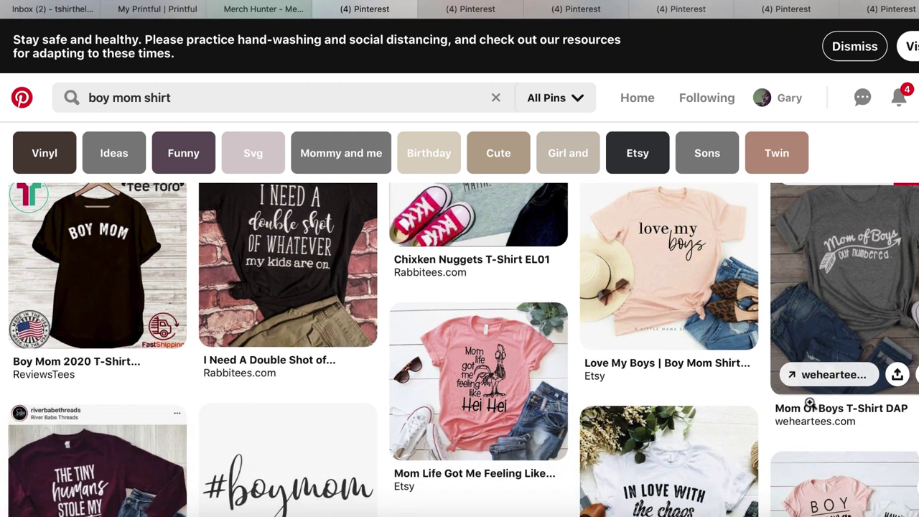
pyautogui.scroll(-4, 810, 403)
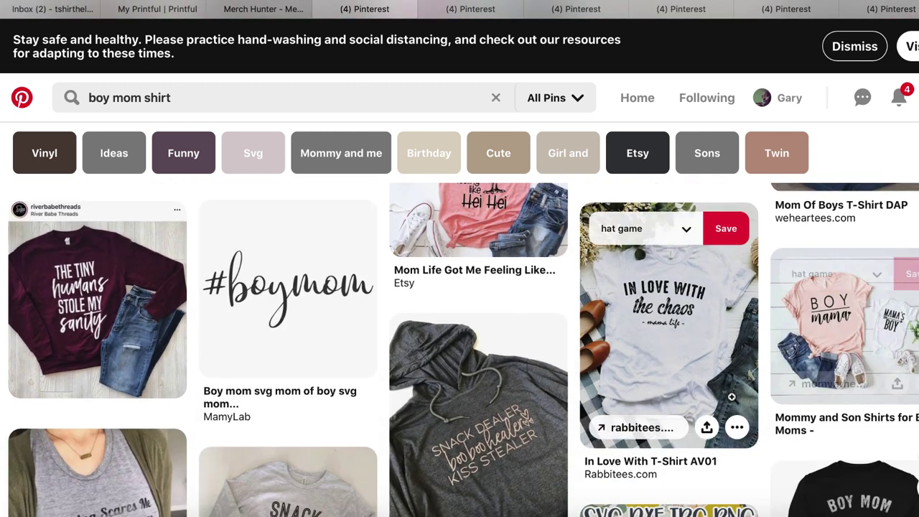
pyautogui.scroll(-4, 671, 400)
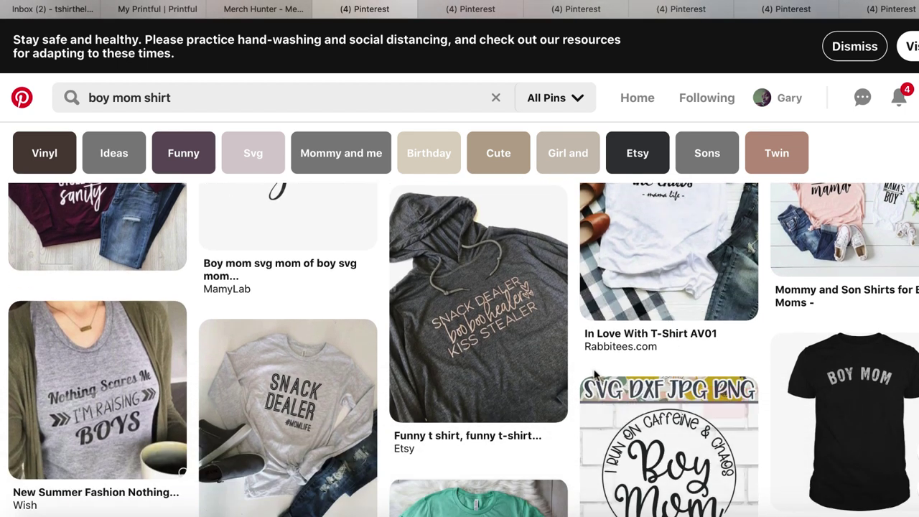
pyautogui.scroll(4, 594, 374)
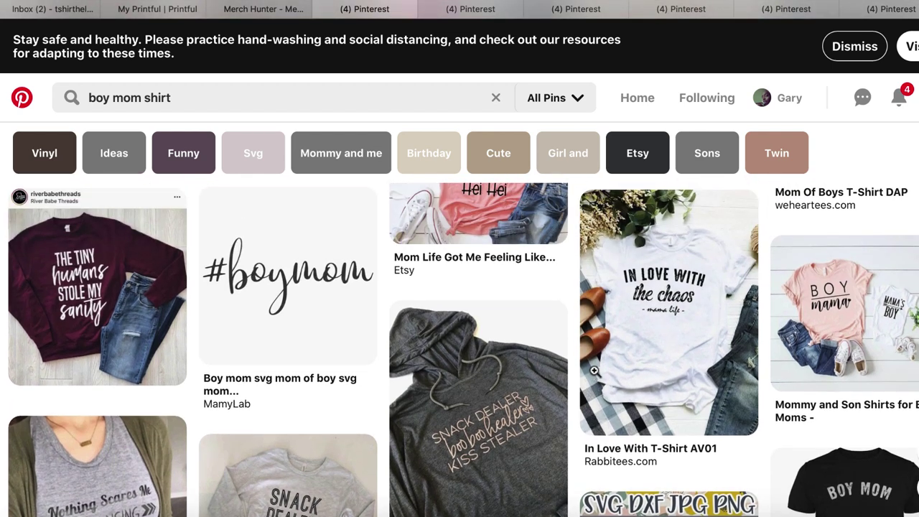
# Review the Mom of Boys Arrow, EM4N, DAP, Nothing Scares Me and Rose Gold Mom Life pins
pyautogui.click(450, 7)
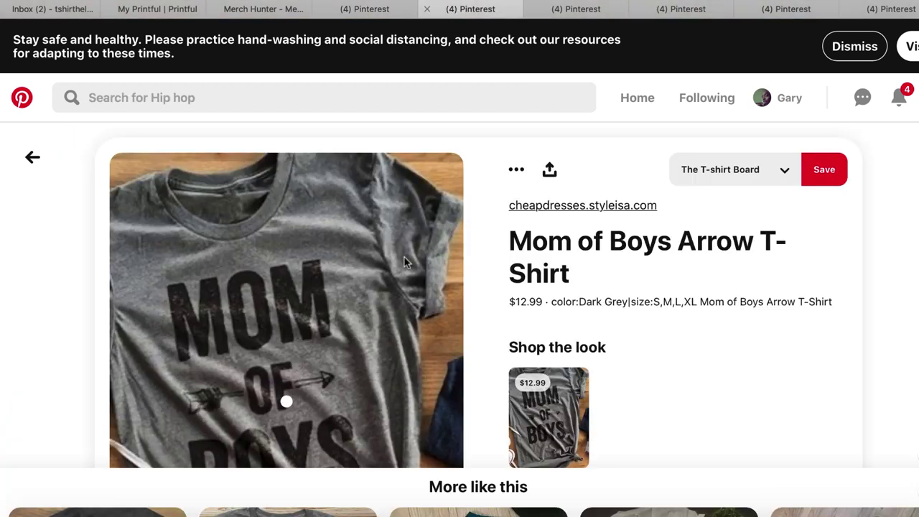
pyautogui.scroll(-3, 404, 256)
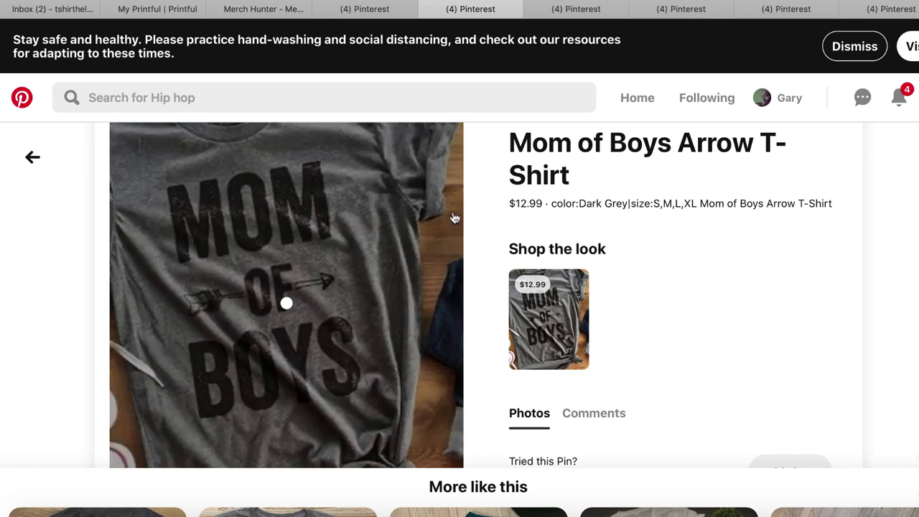
pyautogui.click(551, 7)
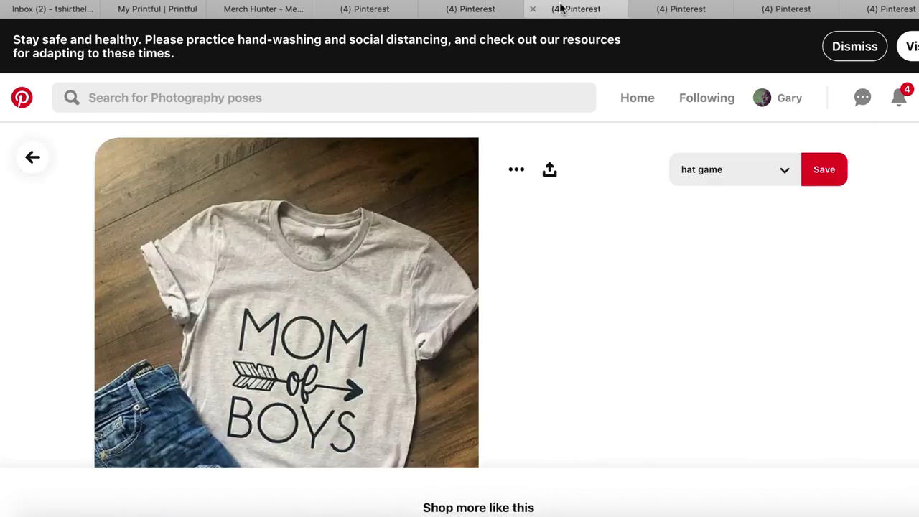
pyautogui.click(679, 7)
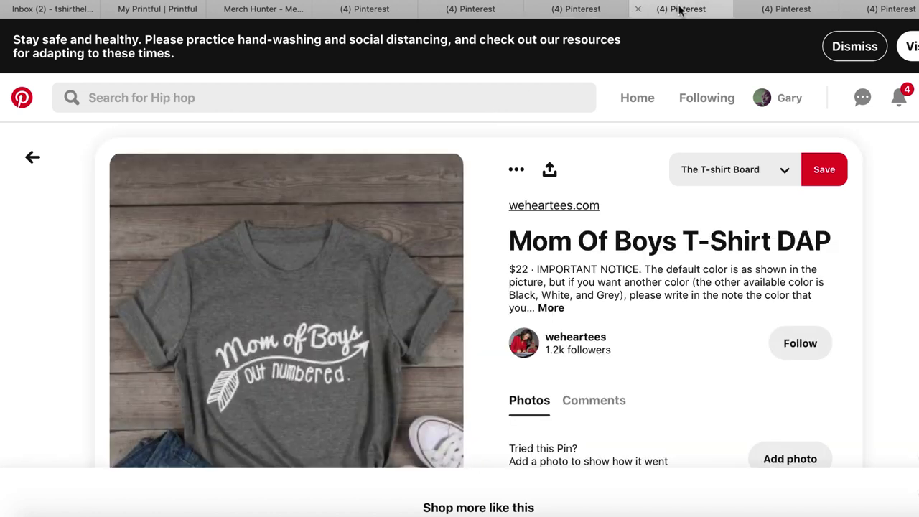
pyautogui.click(794, 10)
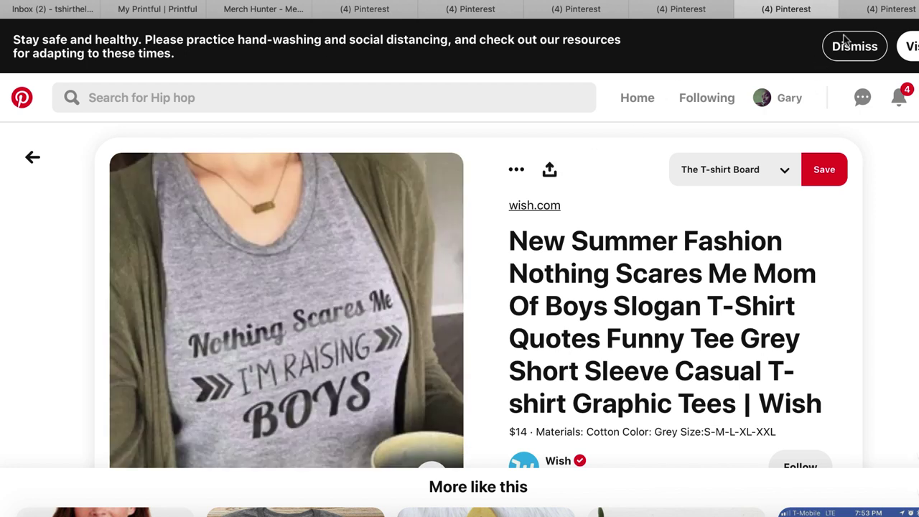
pyautogui.click(878, 10)
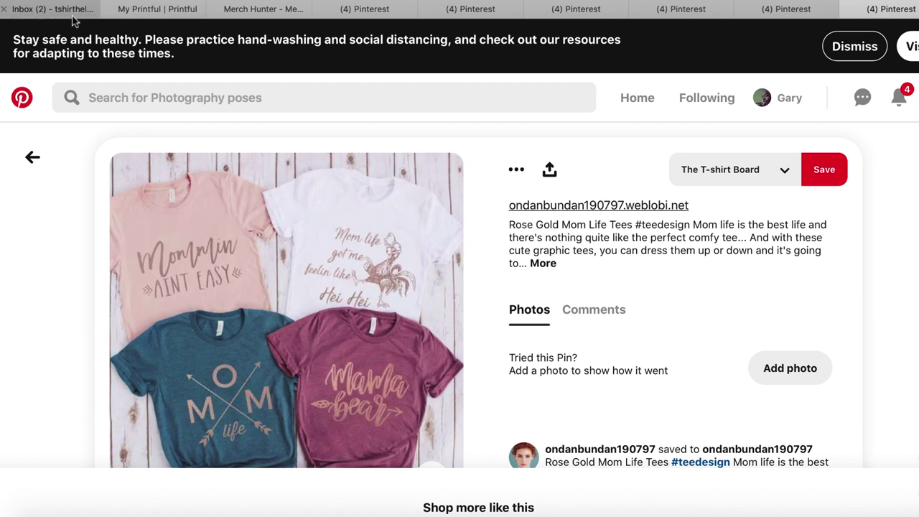
pyautogui.click(154, 10)
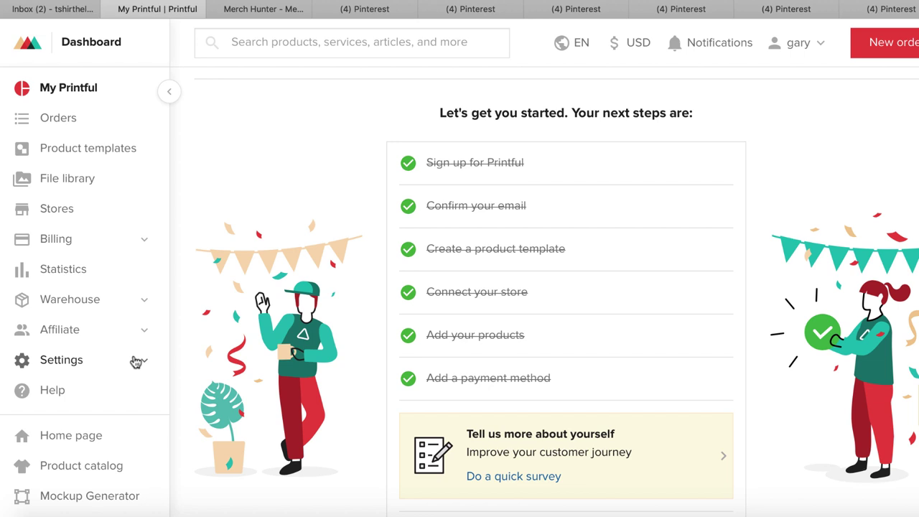
# Open the connected Shopify store's page listing its 38 products
pyautogui.click(101, 210)
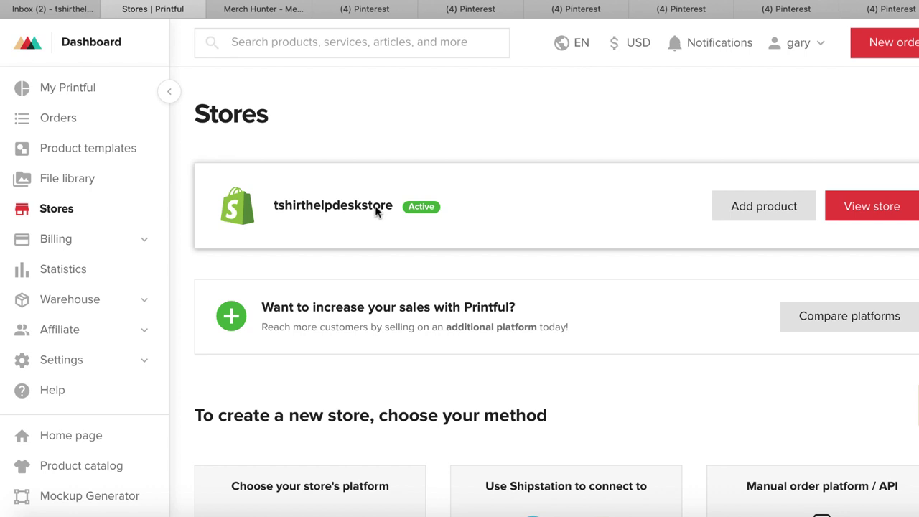
pyautogui.click(375, 208)
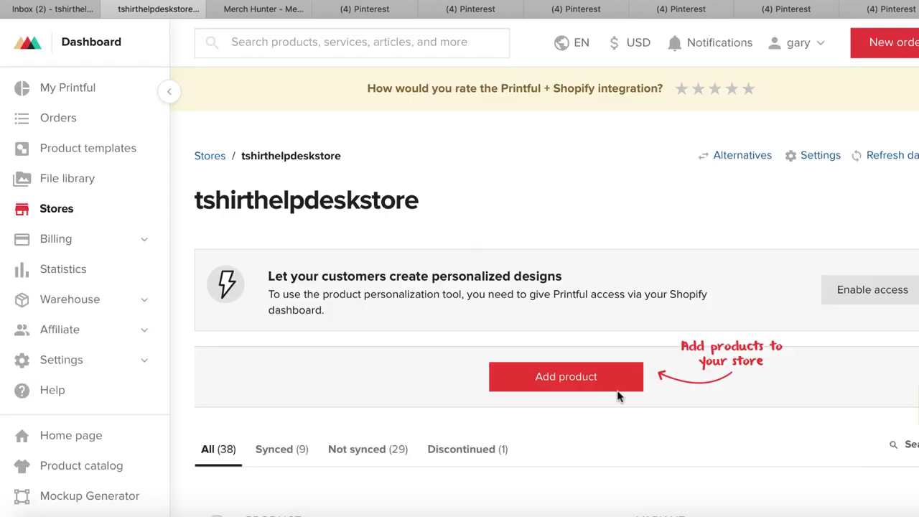
# Add a new product from women's T-shirts: the Women's Relaxed T-Shirt Bella + Canvas 6400
pyautogui.click(599, 385)
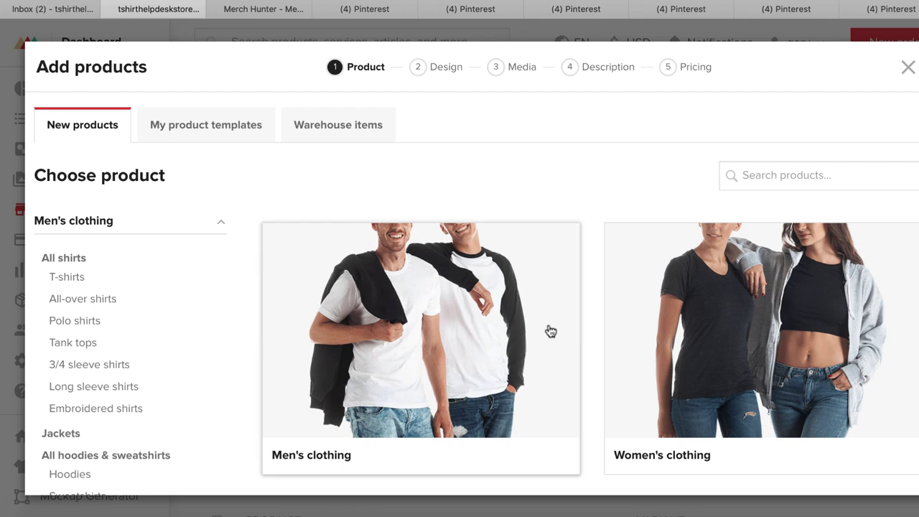
pyautogui.scroll(-1, 730, 366)
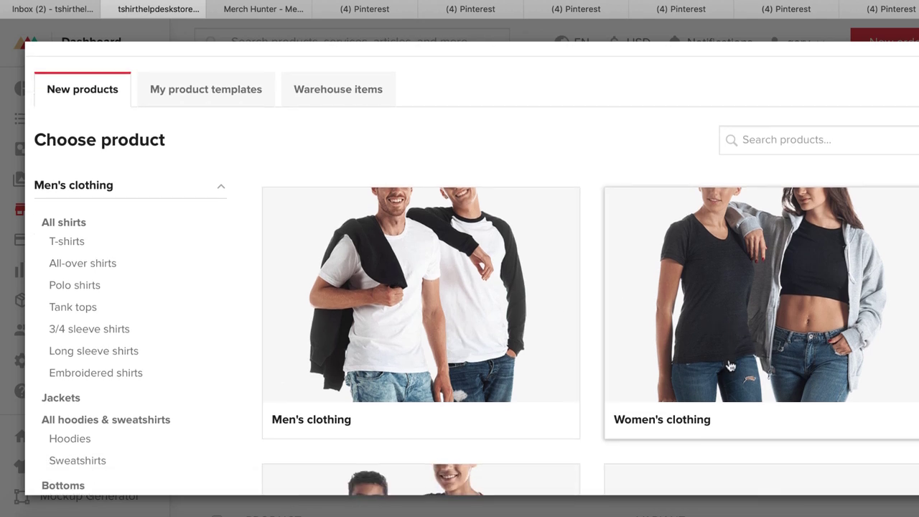
pyautogui.click(738, 316)
pyautogui.scroll(-2, 711, 367)
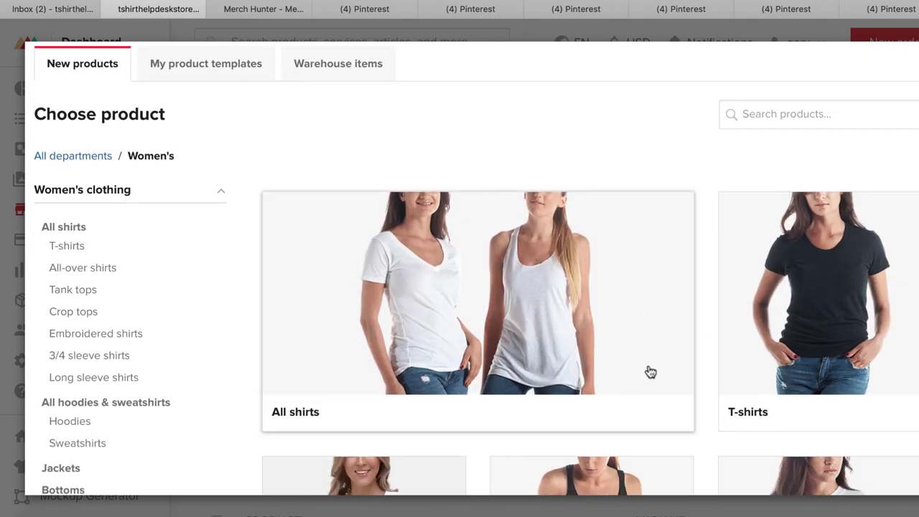
pyautogui.click(845, 326)
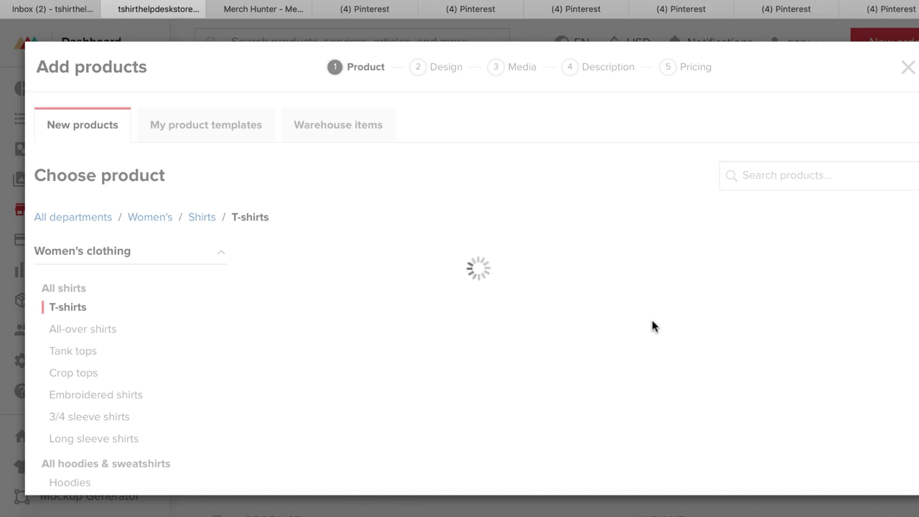
pyautogui.scroll(-6, 652, 327)
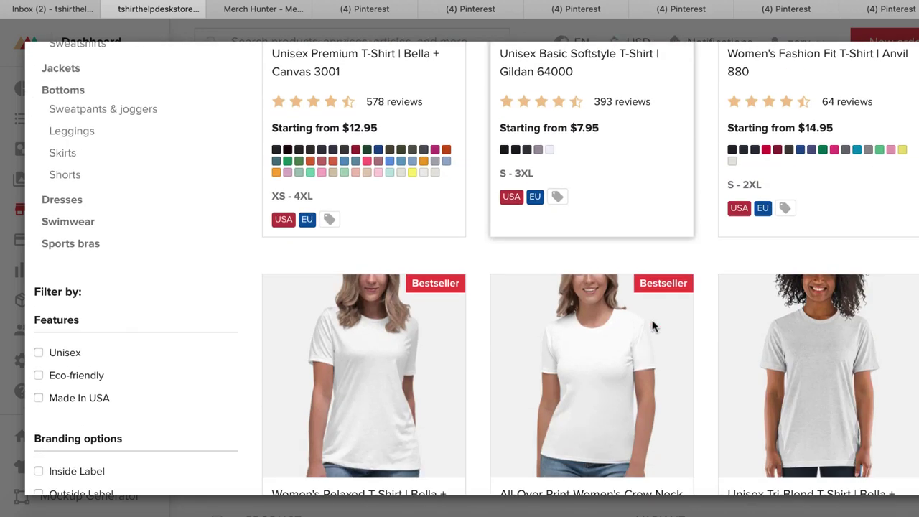
pyautogui.scroll(-2, 651, 327)
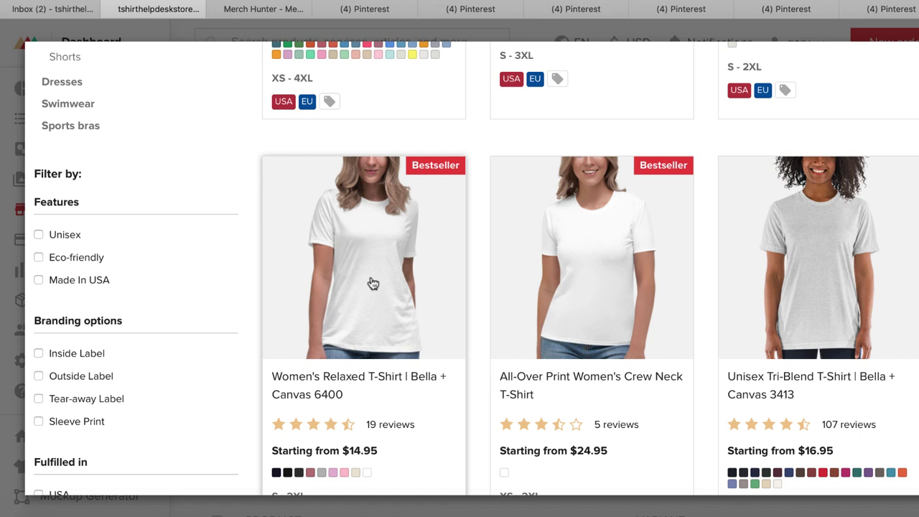
pyautogui.click(373, 283)
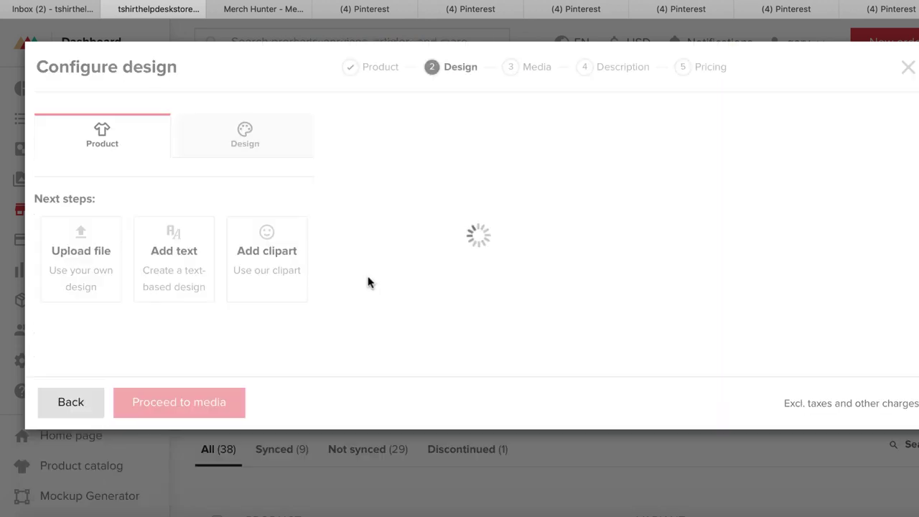
pyautogui.scroll(-2, 544, 361)
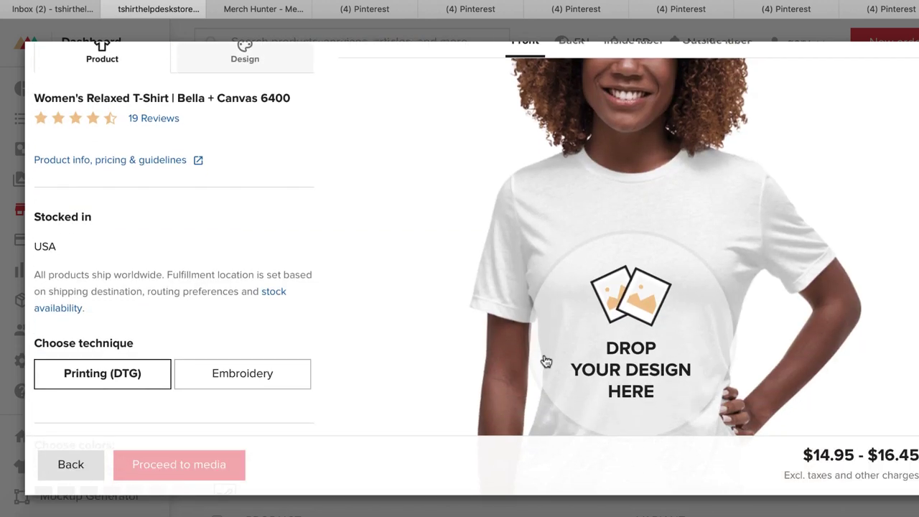
pyautogui.click(367, 9)
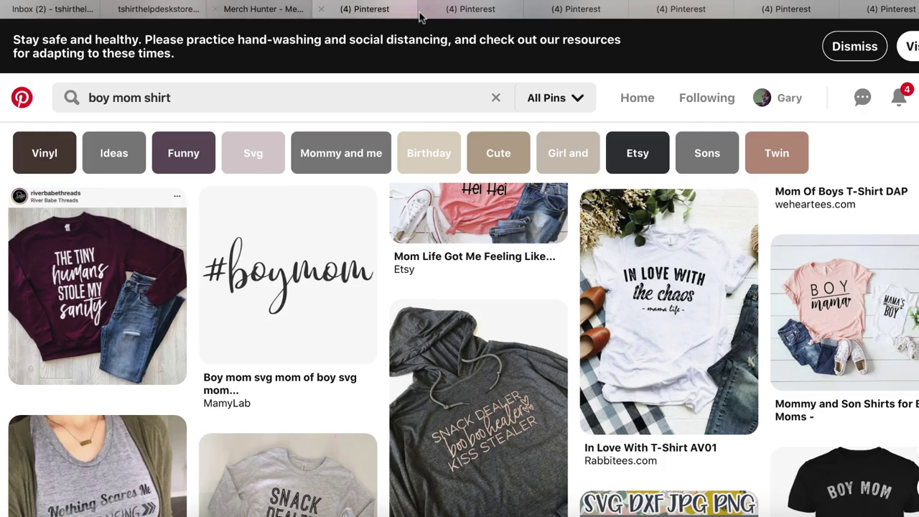
pyautogui.click(284, 8)
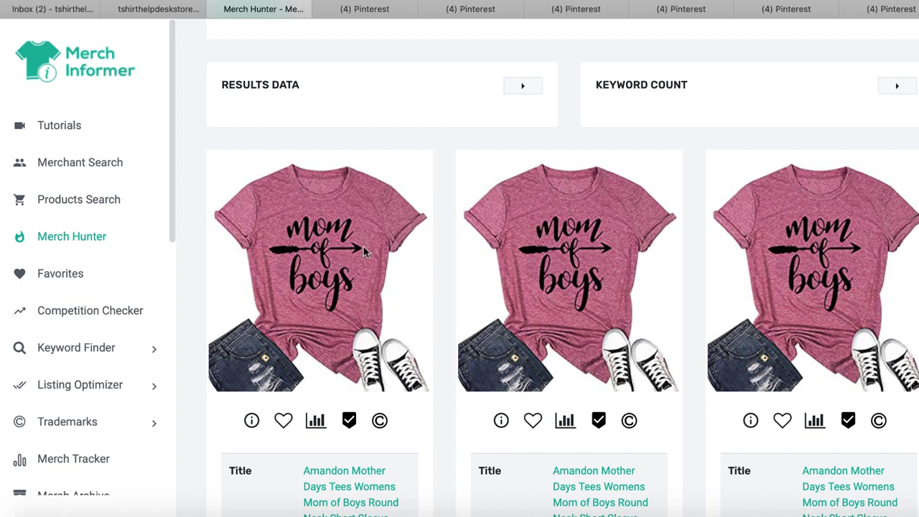
pyautogui.scroll(-1, 364, 251)
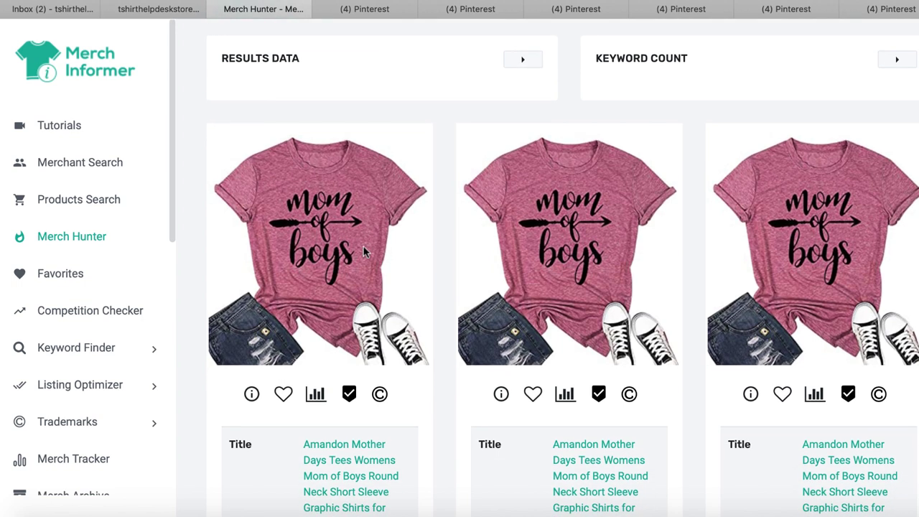
pyautogui.click(165, 11)
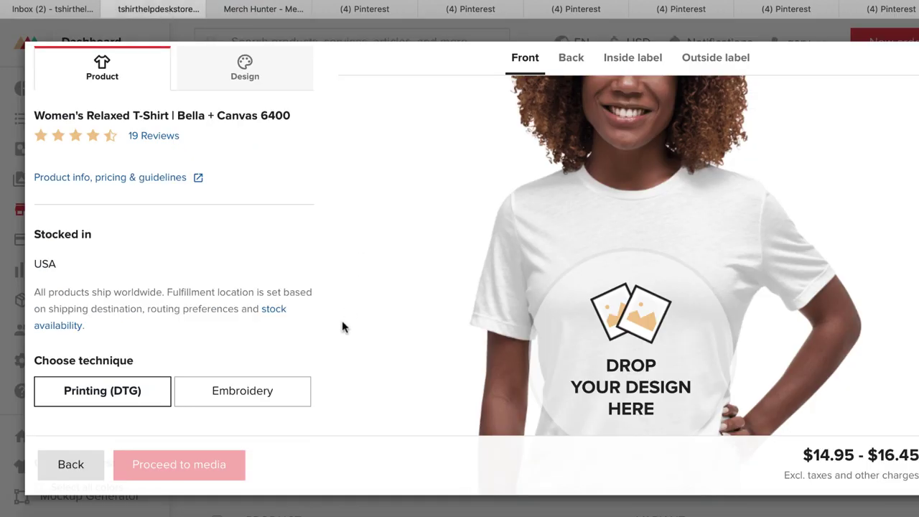
# Set the relaxed tee's color to Heather Mauve
pyautogui.scroll(-3, 342, 326)
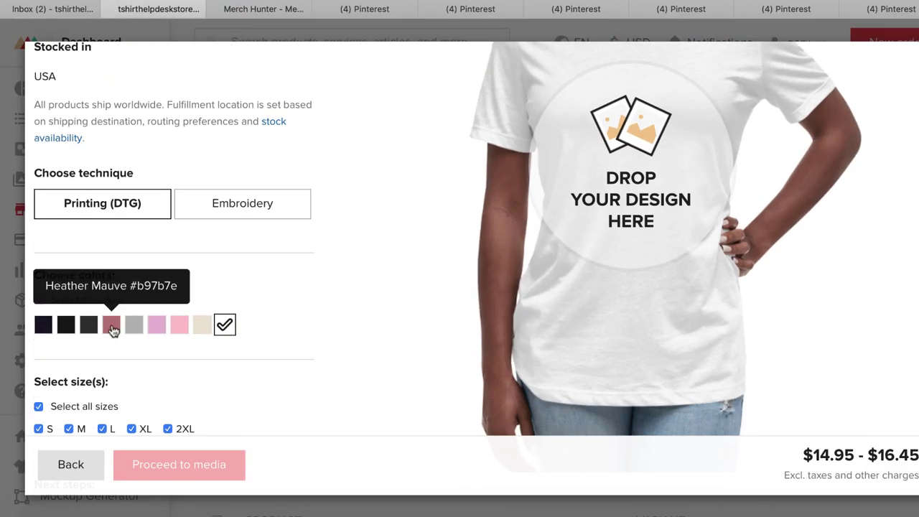
pyautogui.click(112, 327)
pyautogui.scroll(2, 500, 290)
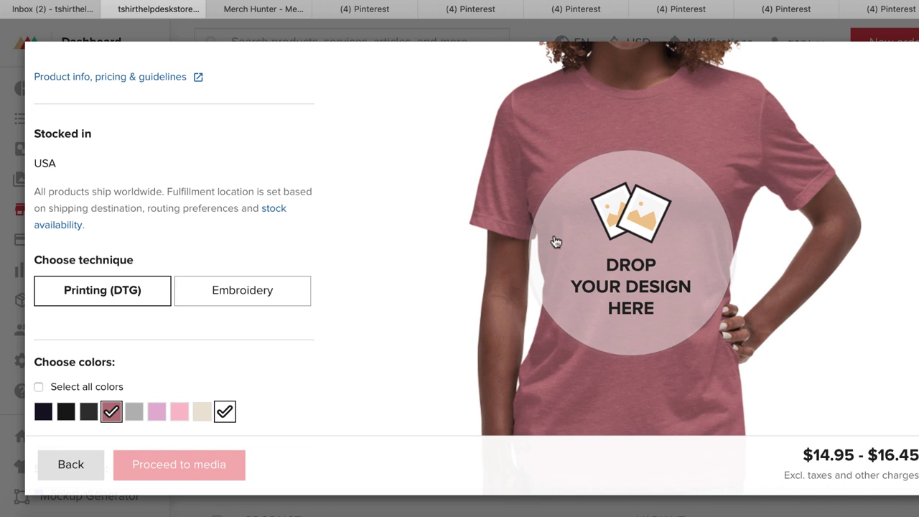
pyautogui.scroll(2, 611, 295)
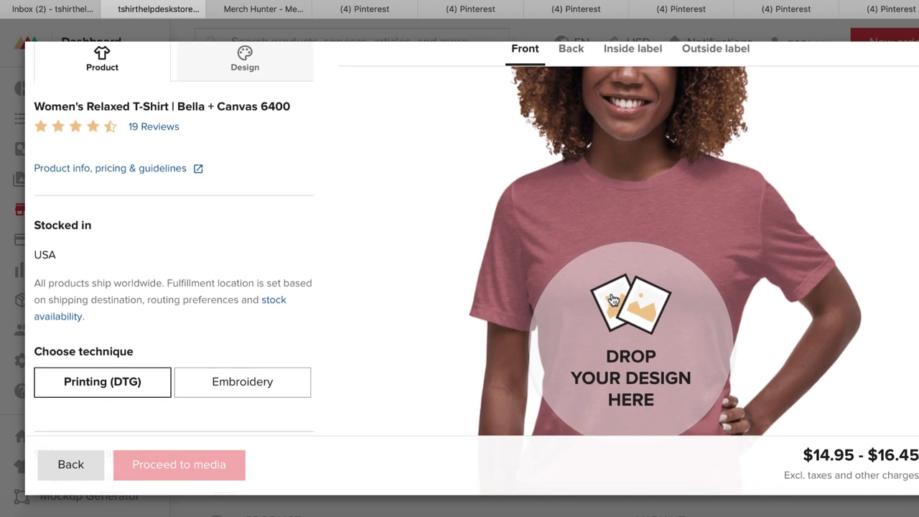
pyautogui.scroll(-8, 611, 300)
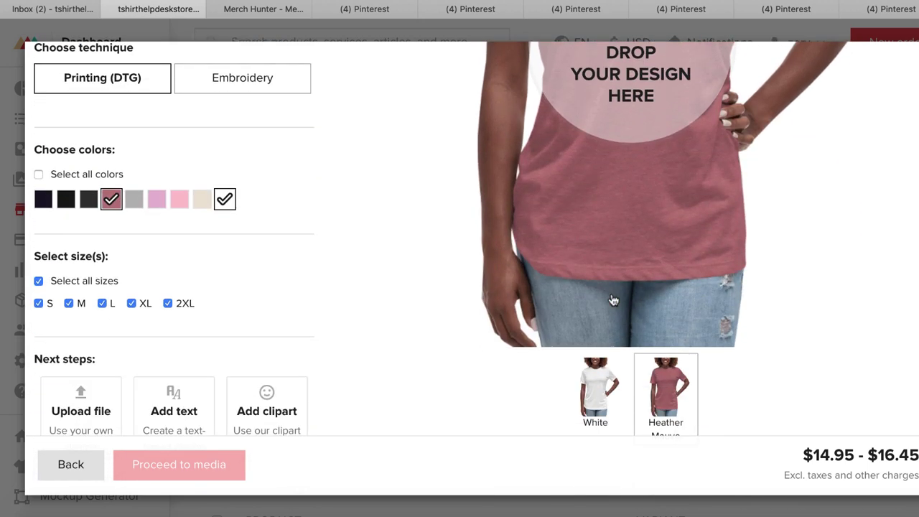
pyautogui.scroll(-1, 611, 300)
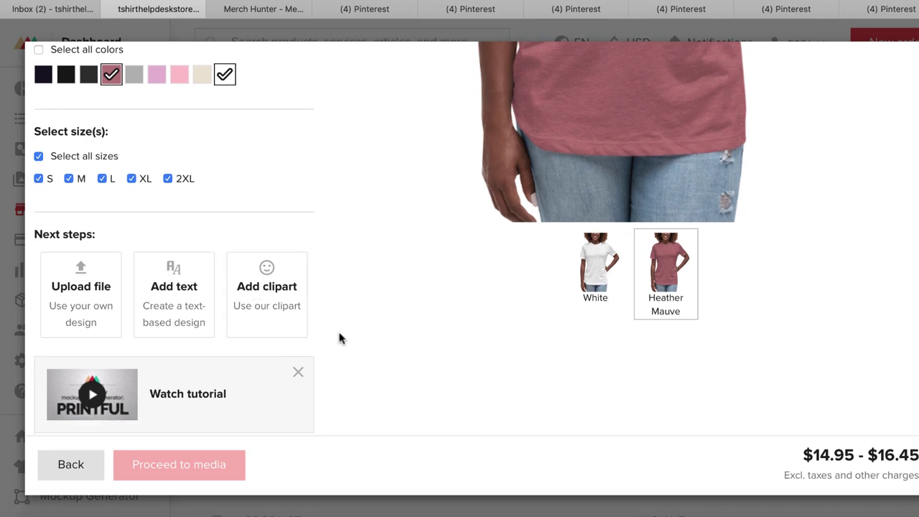
pyautogui.scroll(-1, 339, 339)
pyautogui.scroll(1, 339, 338)
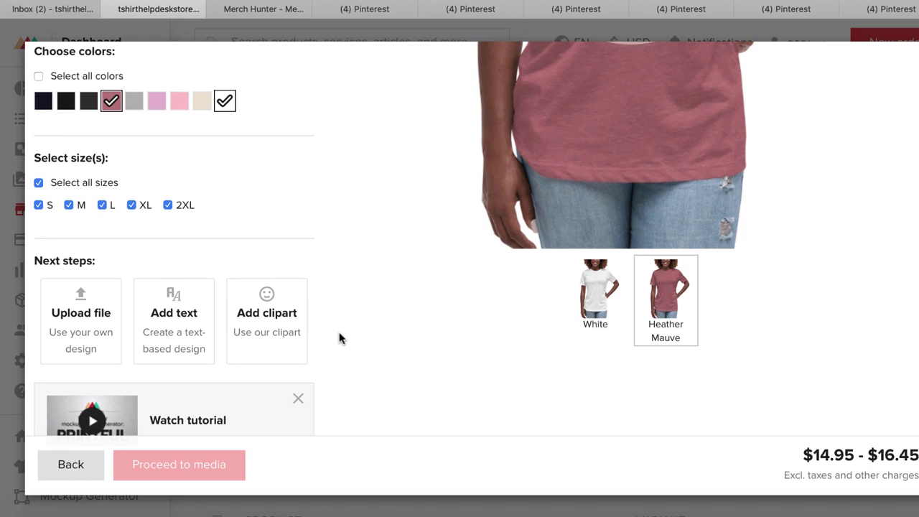
pyautogui.scroll(2, 340, 339)
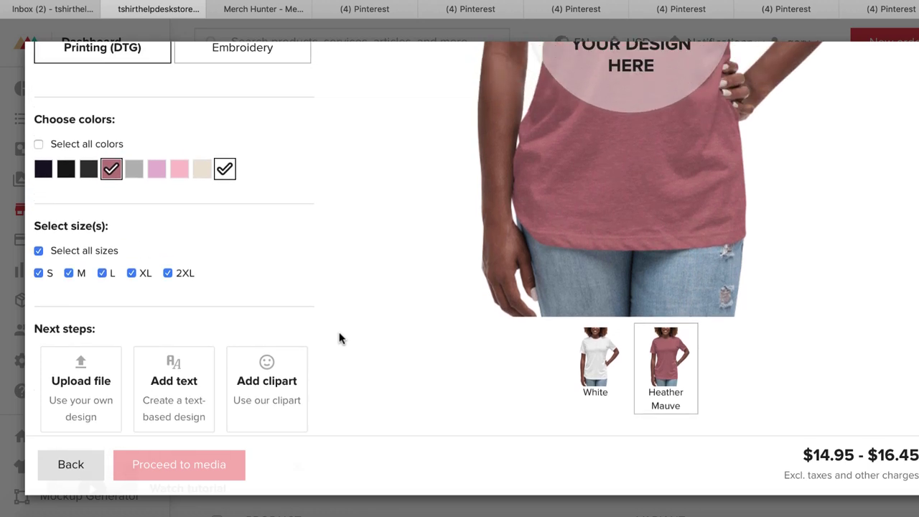
pyautogui.scroll(-2, 338, 337)
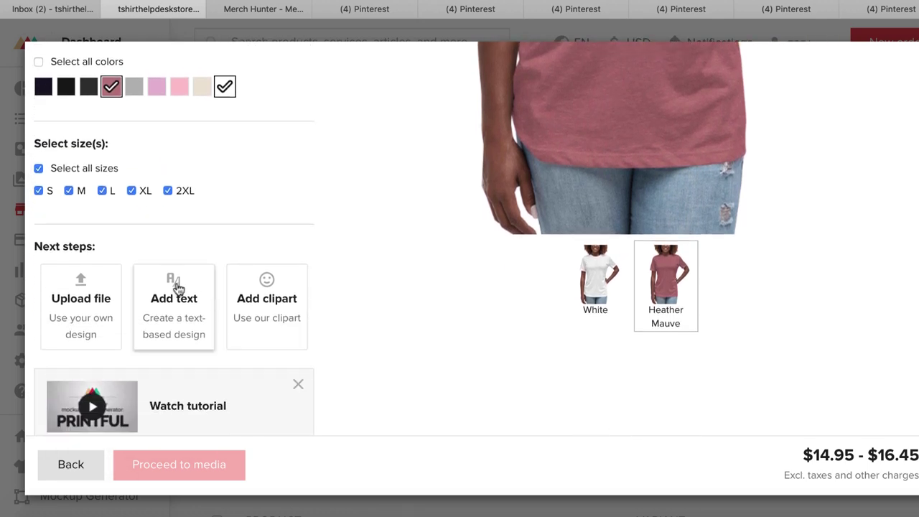
# Add a black 'This mom' text layer to the shirt front
pyautogui.click(177, 287)
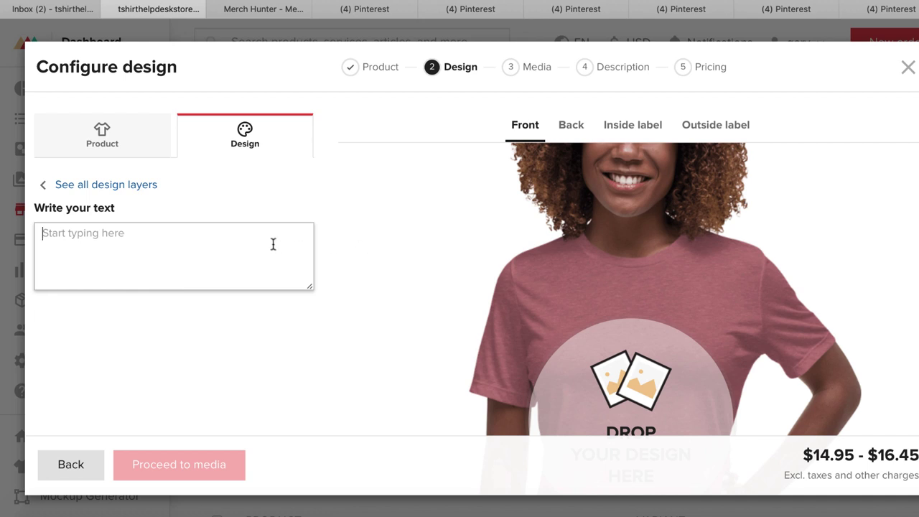
pyautogui.write('T')
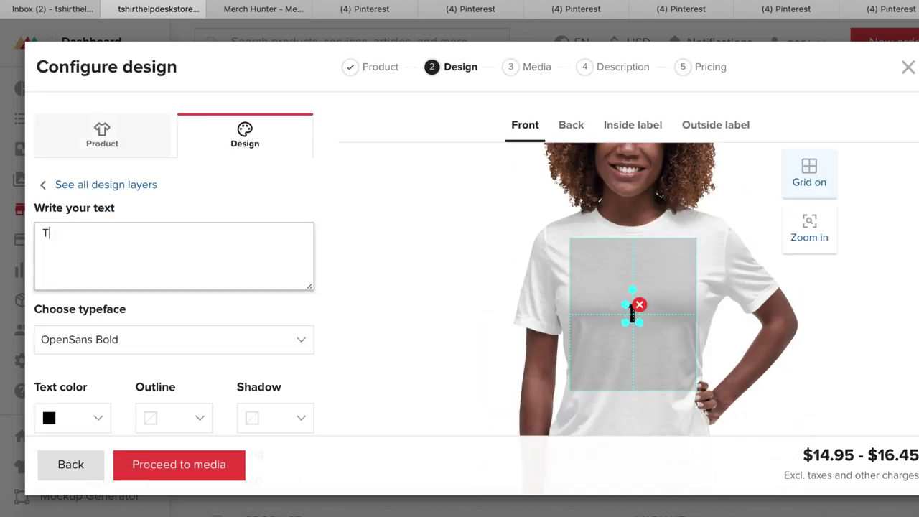
pyautogui.write('his ')
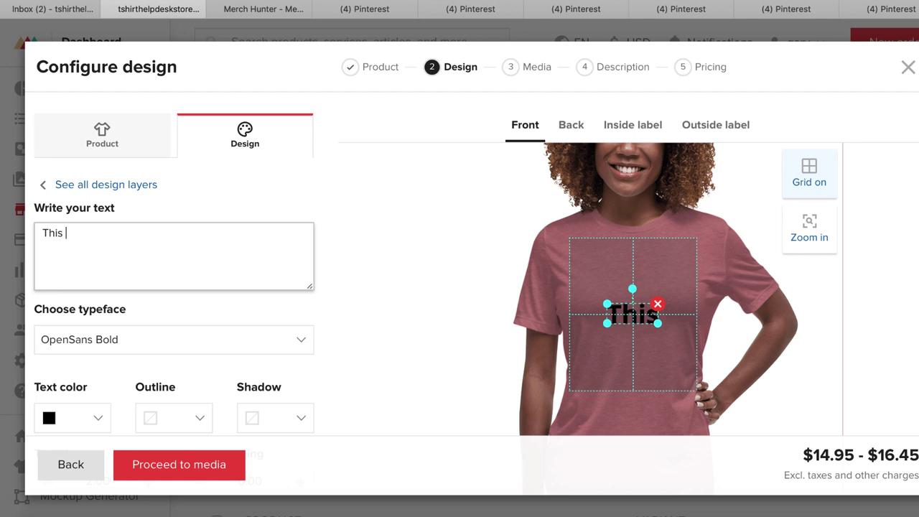
pyautogui.write('m')
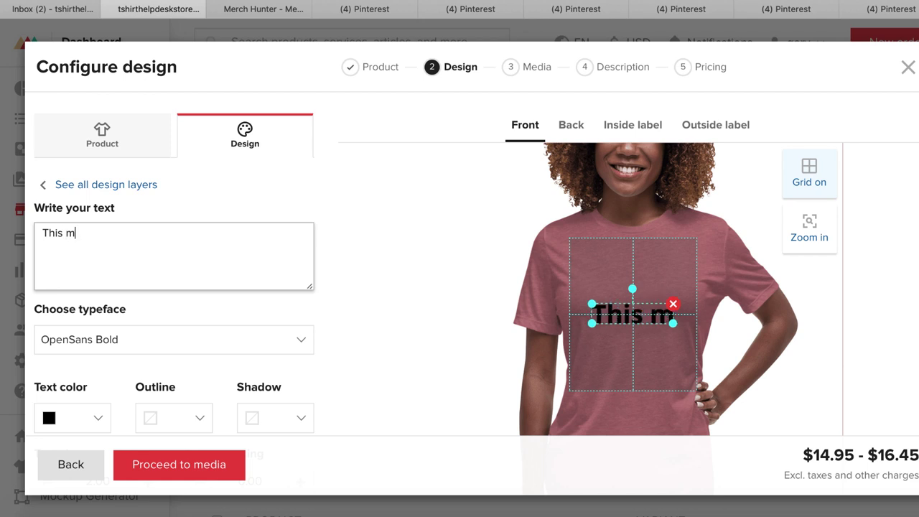
pyautogui.write('om')
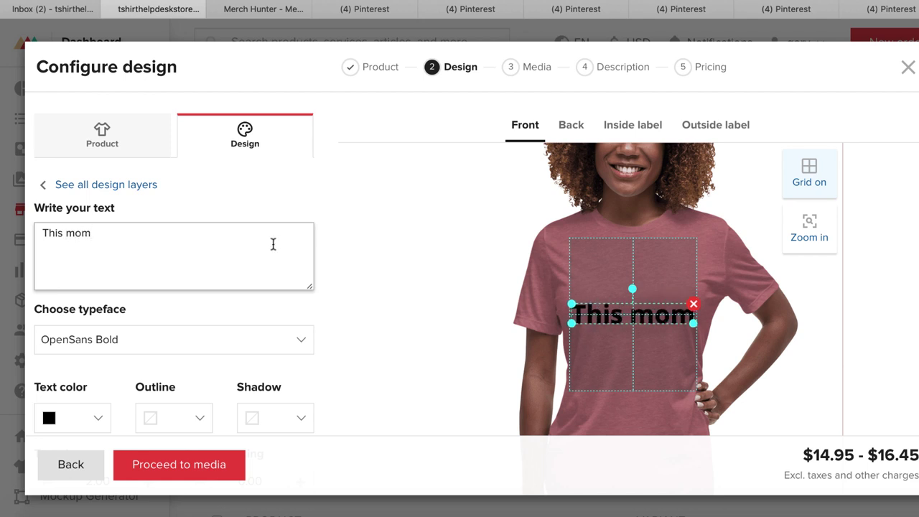
pyautogui.scroll(-1, 179, 244)
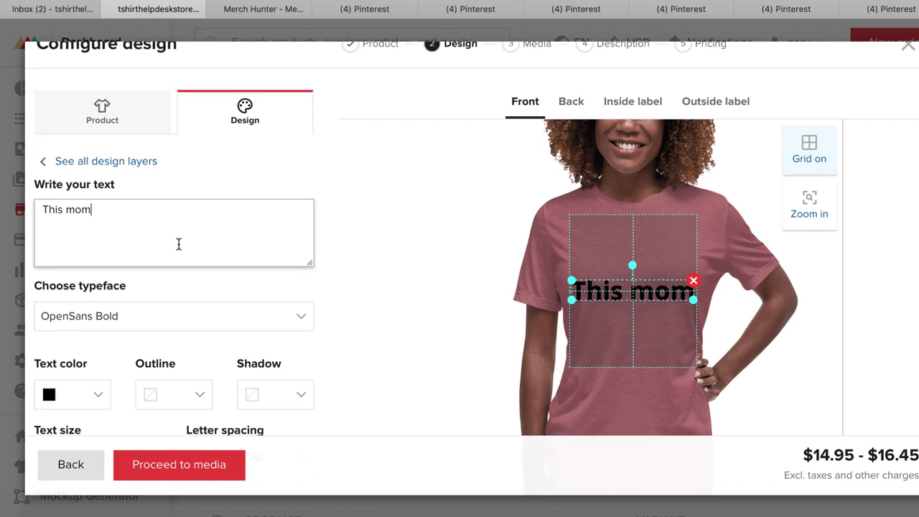
pyautogui.click(492, 281)
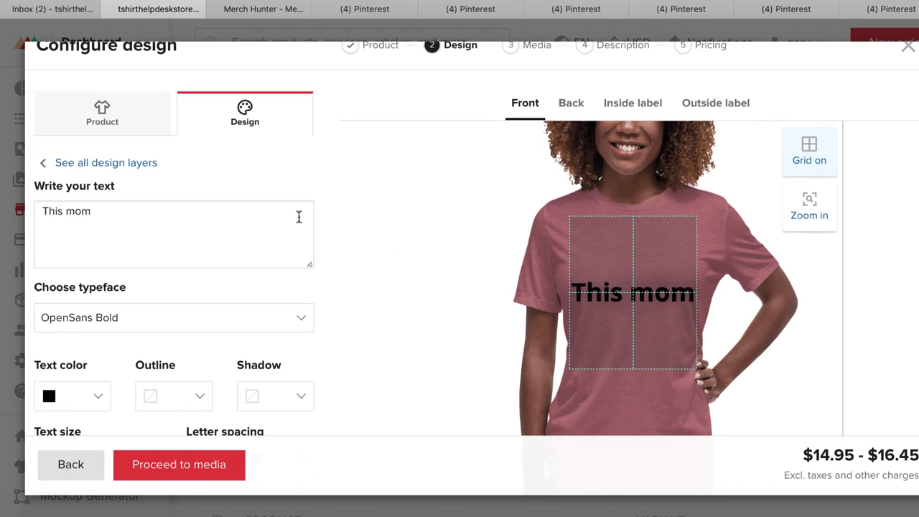
pyautogui.click(114, 170)
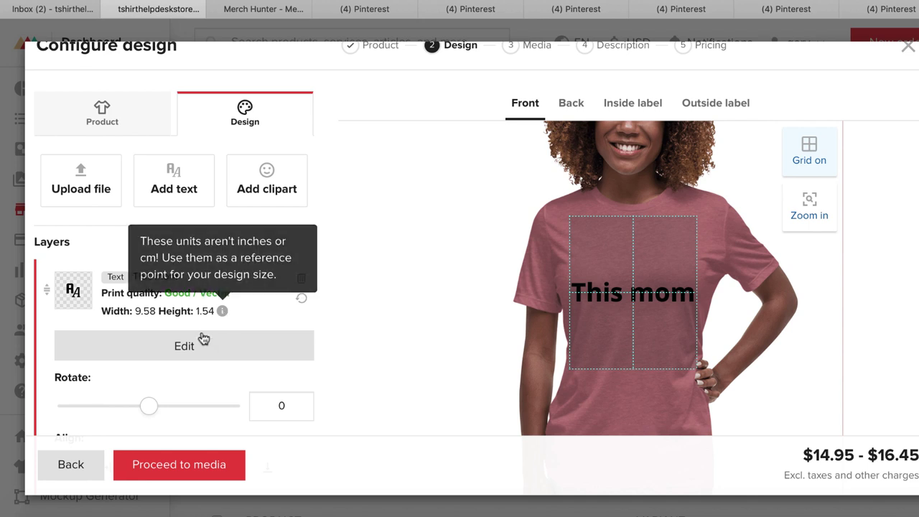
# Add a 'Loves' text layer placed below 'This mom'
pyautogui.click(180, 192)
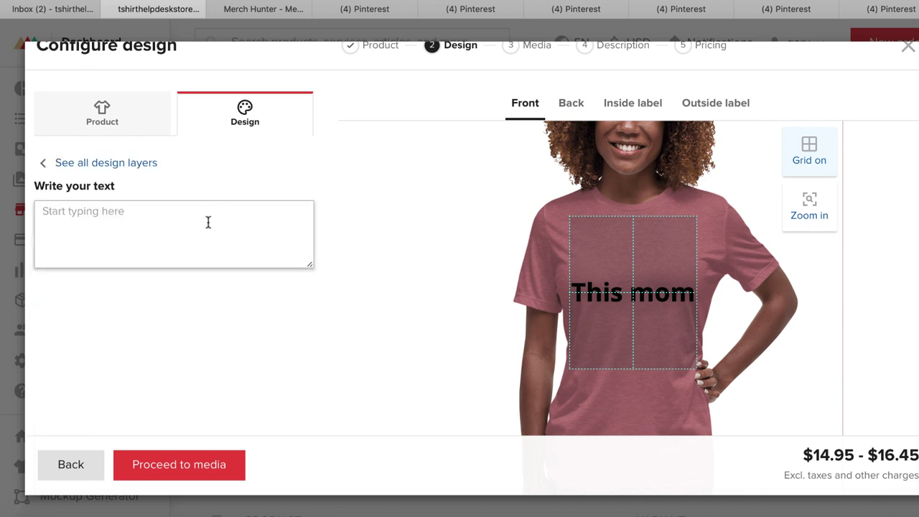
pyautogui.write('Love')
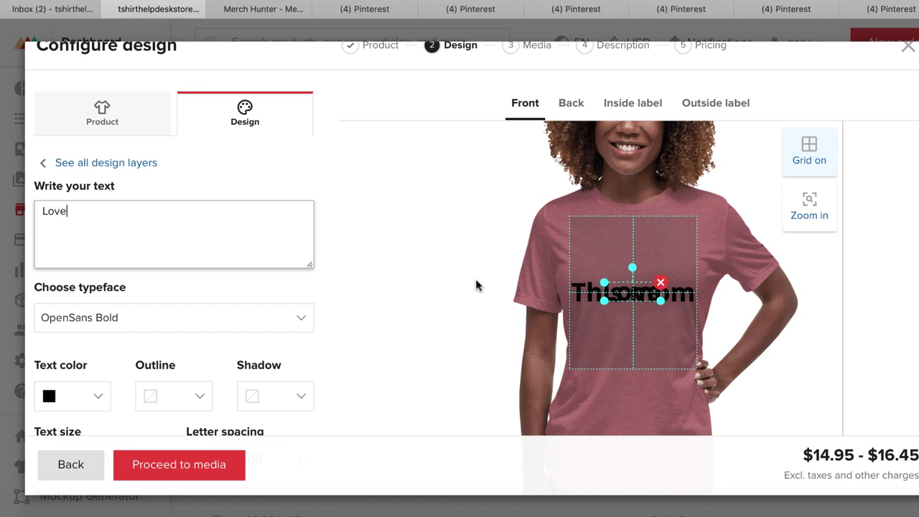
pyautogui.moveTo(621, 293); pyautogui.dragTo(621, 314)
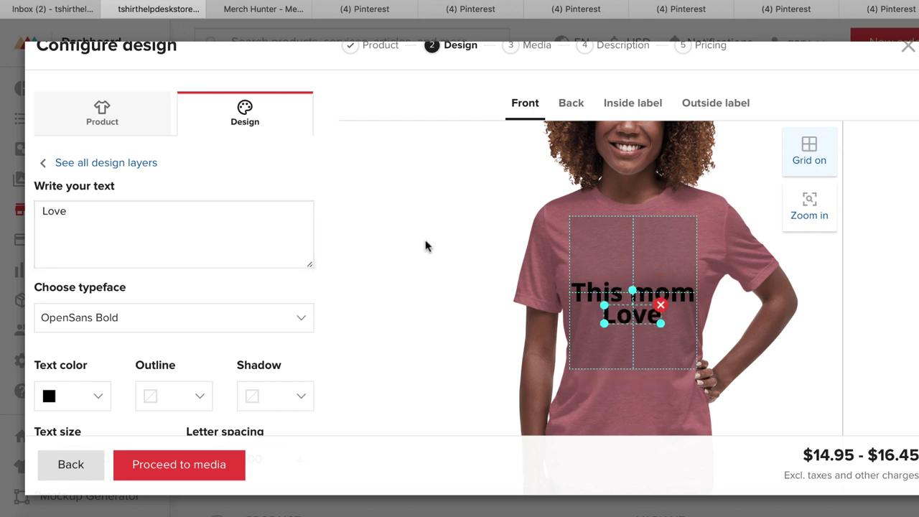
pyautogui.click(218, 225)
pyautogui.write('s')
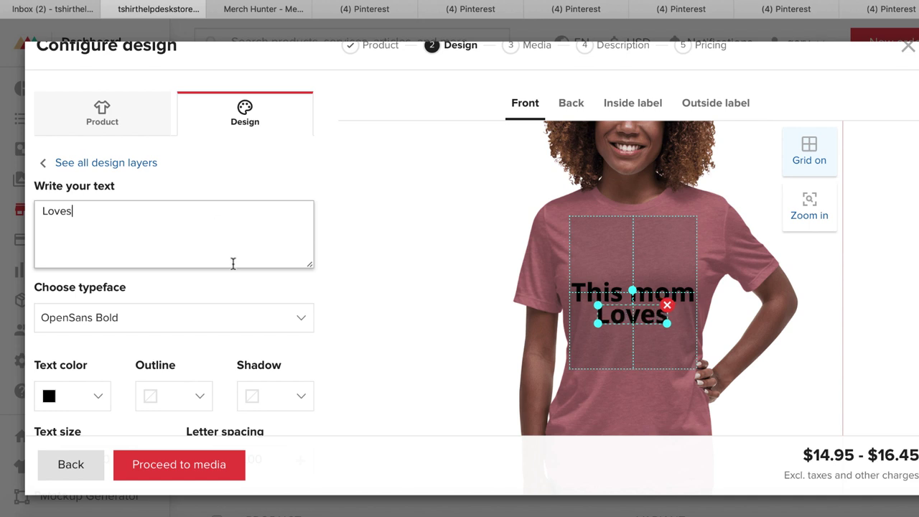
pyautogui.scroll(-3, 232, 263)
pyautogui.scroll(1, 266, 267)
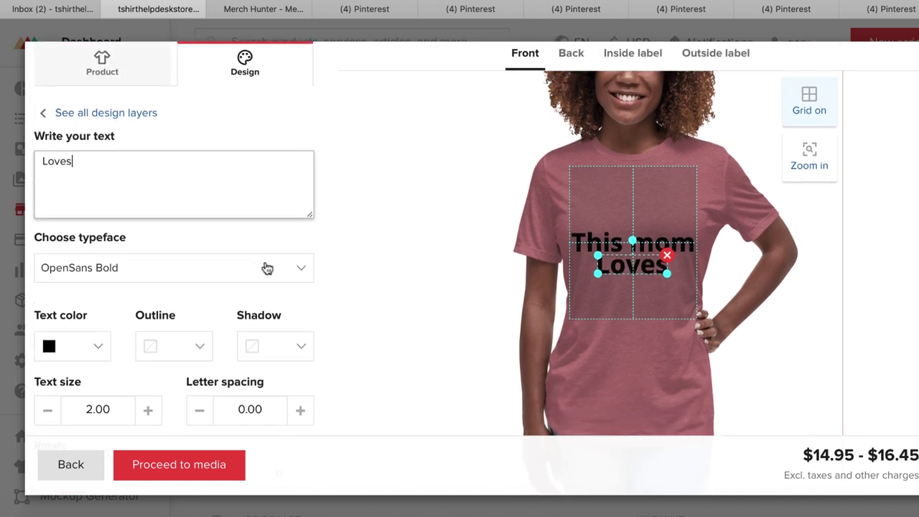
pyautogui.scroll(-1, 266, 267)
pyautogui.scroll(3, 173, 187)
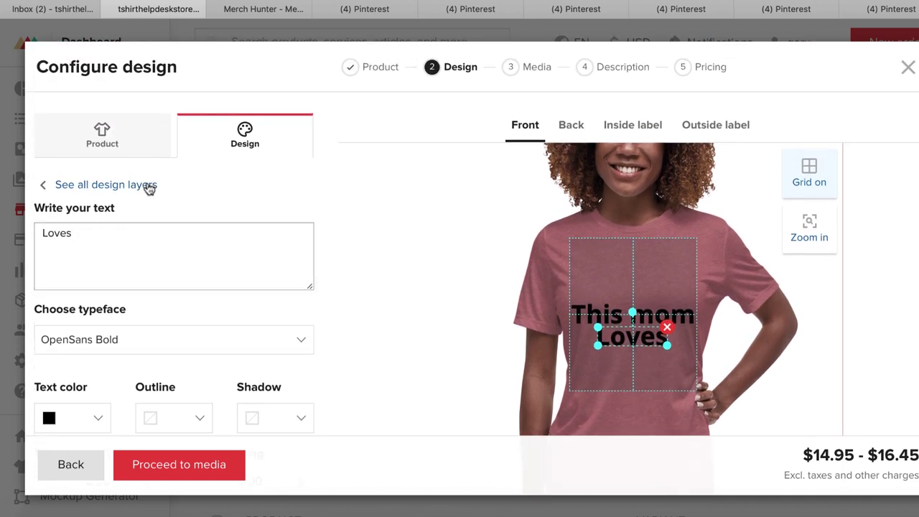
pyautogui.click(148, 184)
# Add a 'Her Boys' text layer below 'Loves' and raise the upper two lines
pyautogui.click(177, 201)
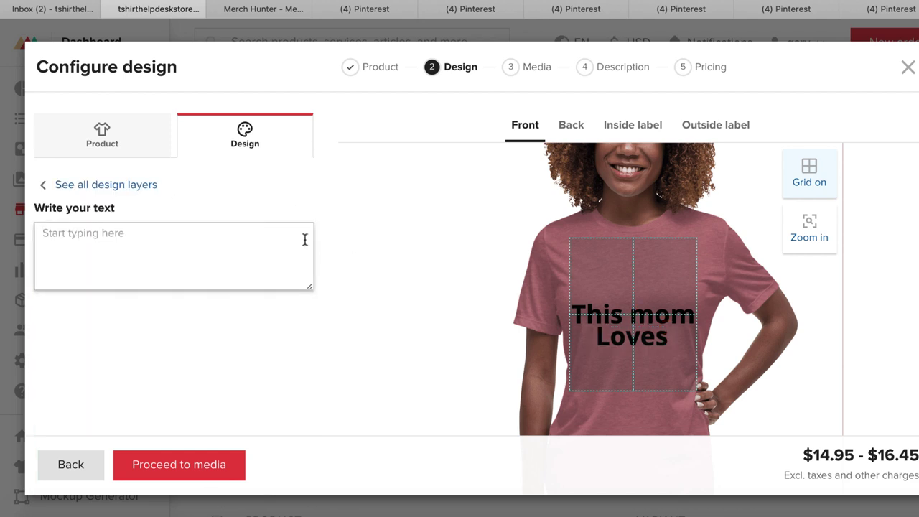
pyautogui.write('Her ')
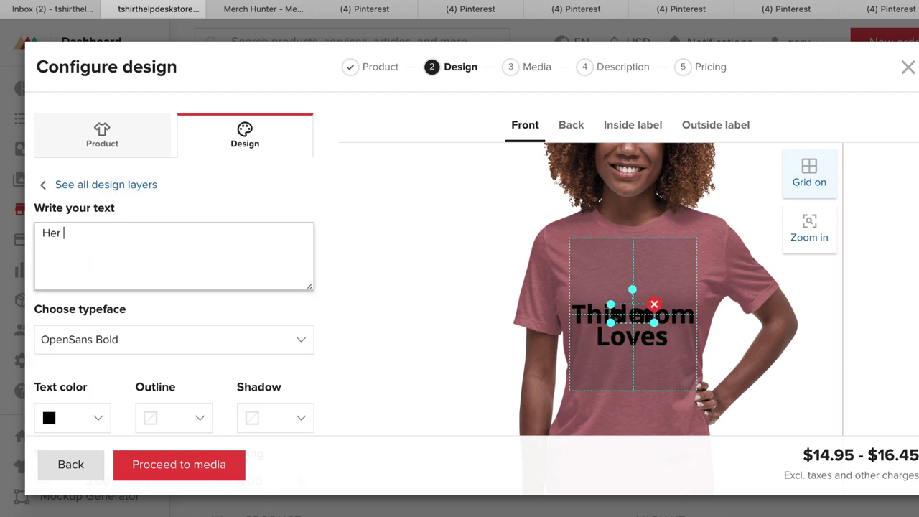
pyautogui.write('Boys')
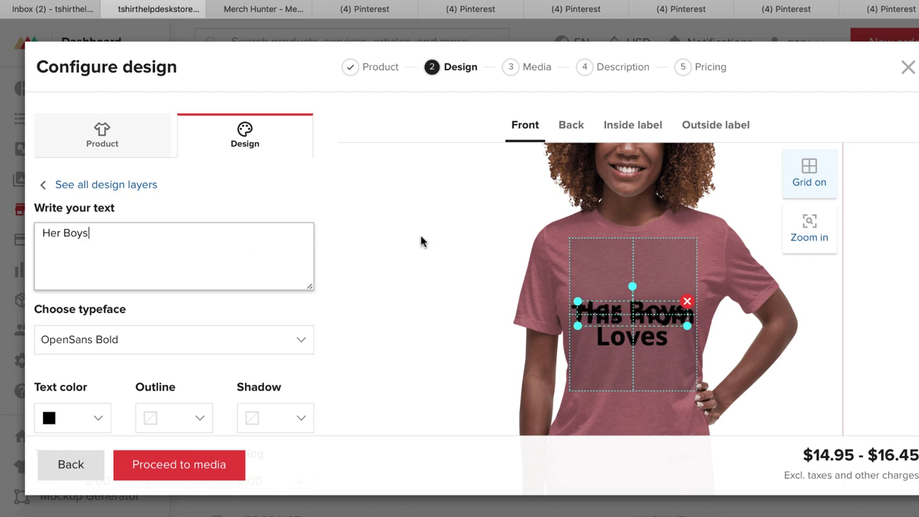
pyautogui.moveTo(641, 315); pyautogui.dragTo(641, 367)
pyautogui.moveTo(649, 322); pyautogui.dragTo(645, 300)
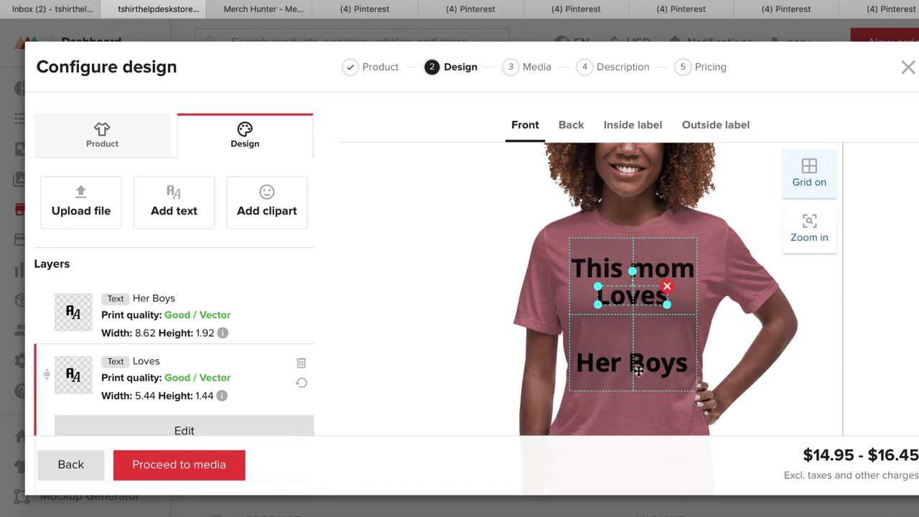
# Move 'Her Boys' up under 'Loves' and check the three lines' alignment
pyautogui.moveTo(636, 365); pyautogui.dragTo(637, 336)
pyautogui.click(662, 387)
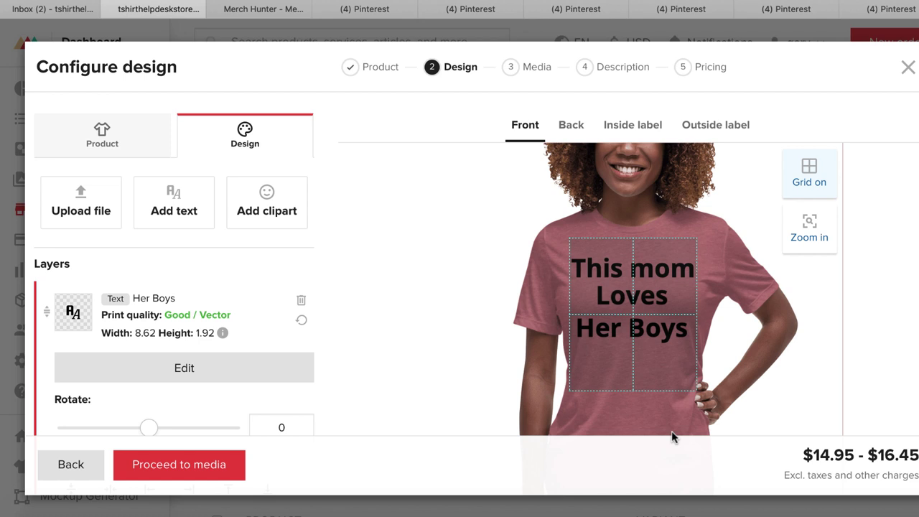
pyautogui.click(646, 269)
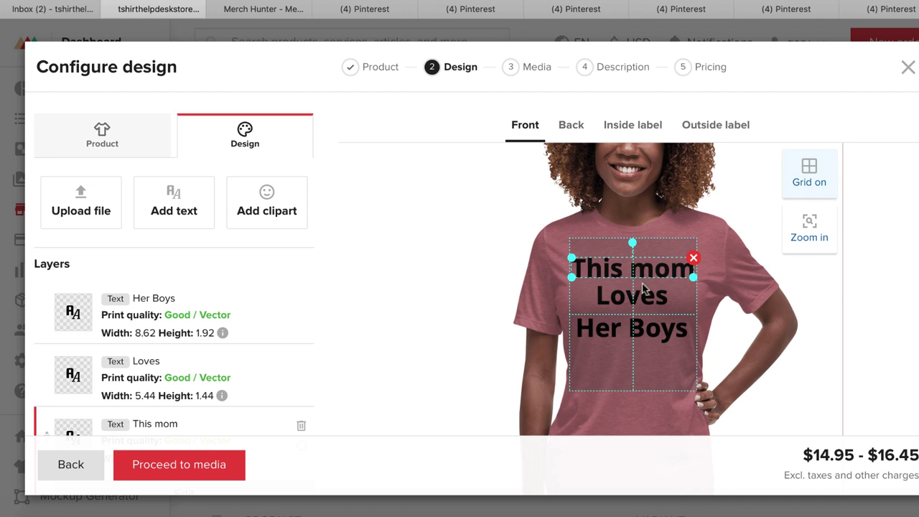
pyautogui.click(660, 303)
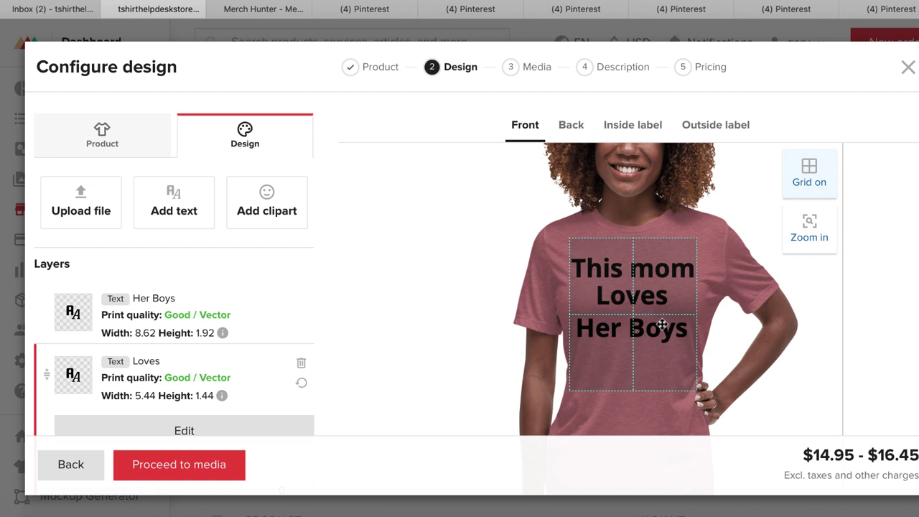
pyautogui.click(666, 275)
pyautogui.click(643, 291)
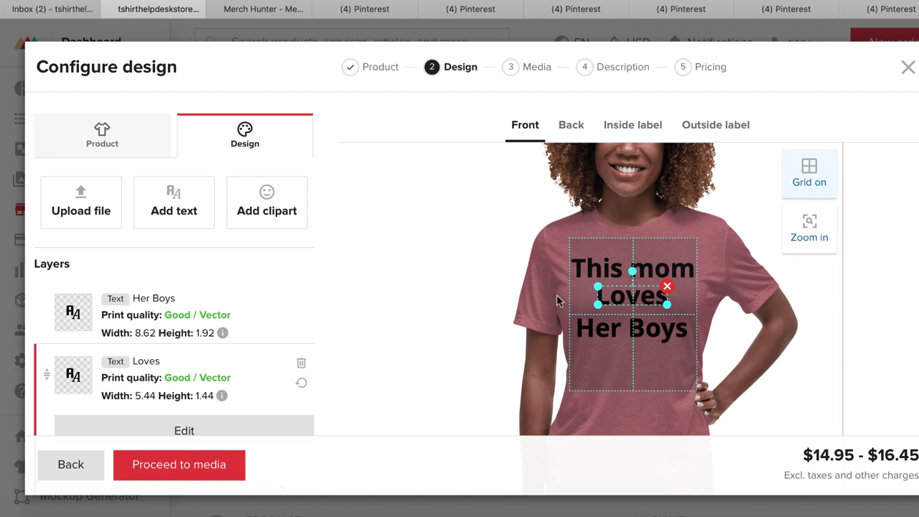
pyautogui.click(671, 265)
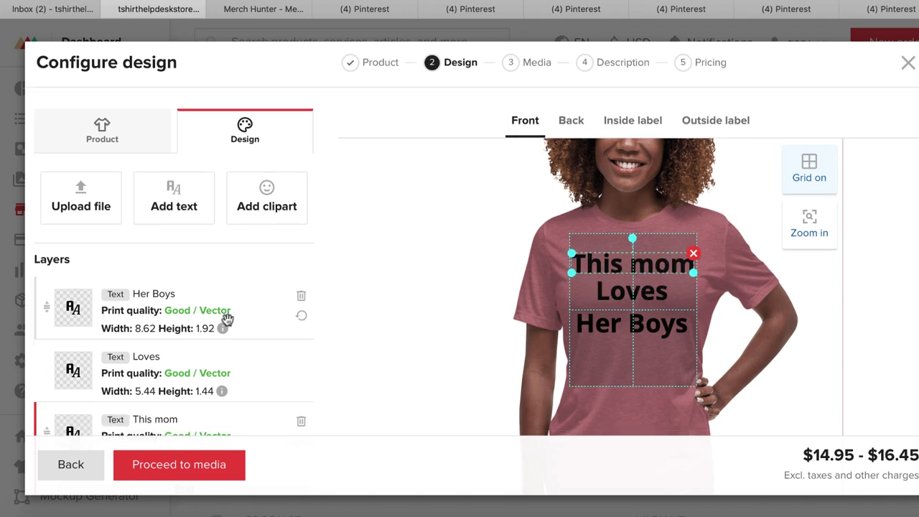
pyautogui.scroll(-2, 227, 319)
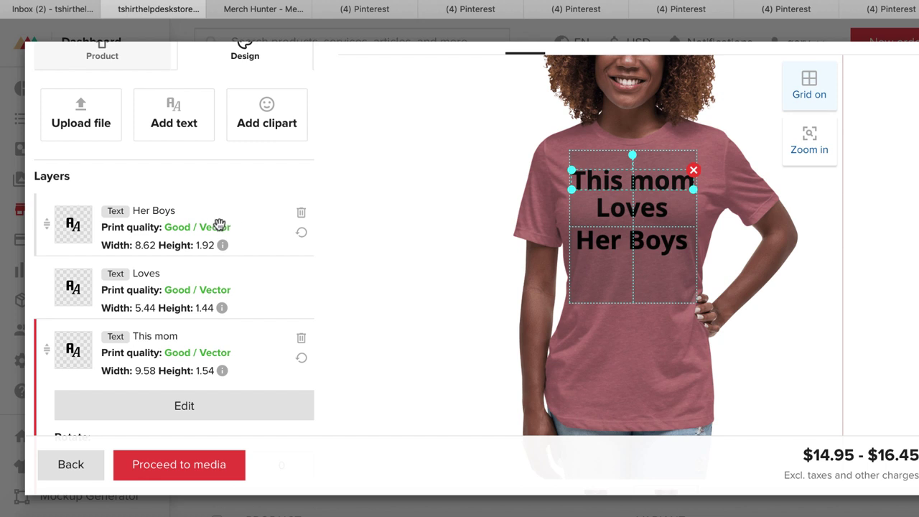
# Change the 'This mom' text typeface to Quicksand Bold
pyautogui.click(203, 405)
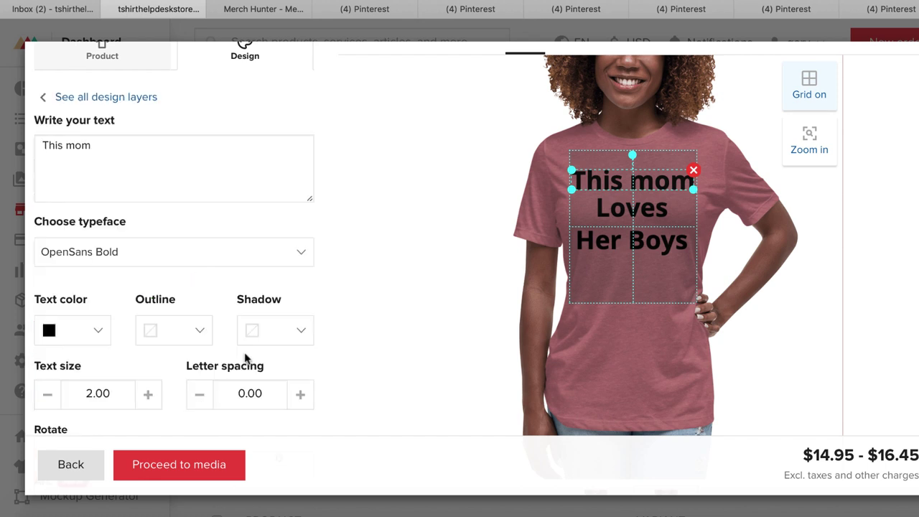
pyautogui.scroll(-2, 244, 266)
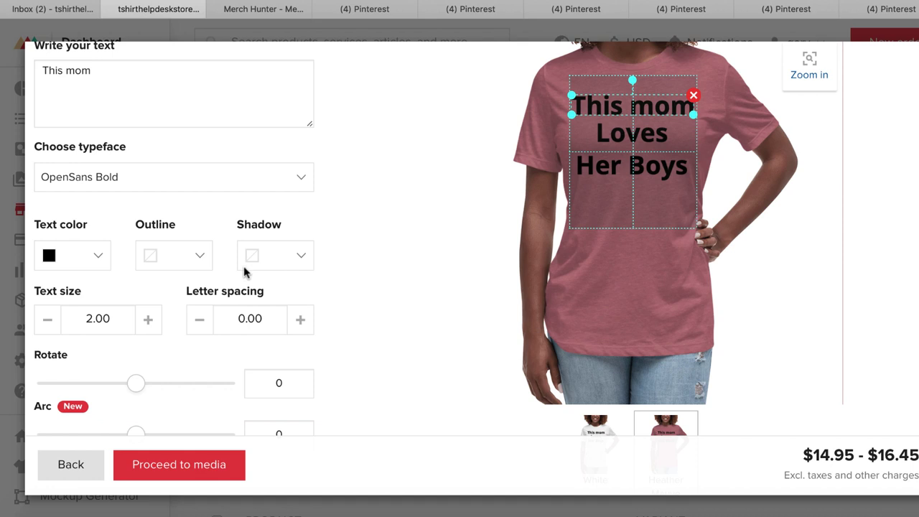
pyautogui.click(200, 180)
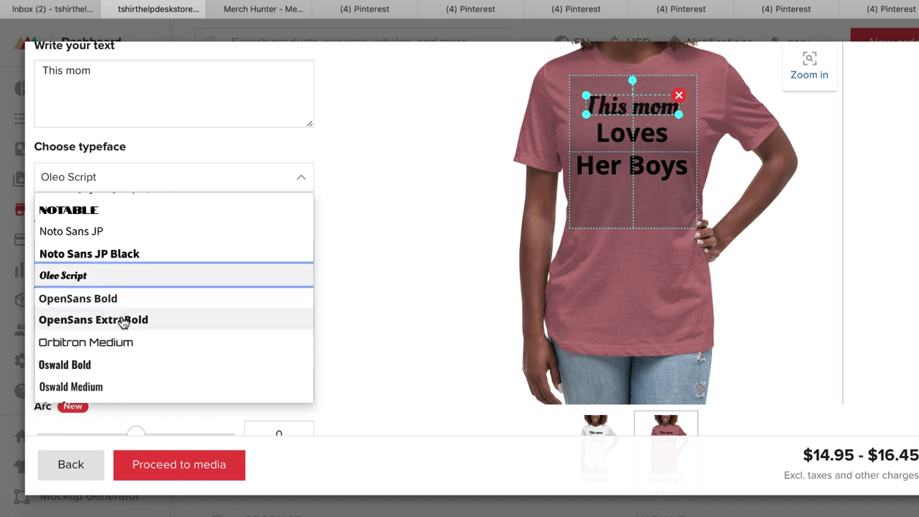
pyautogui.scroll(-1, 118, 339)
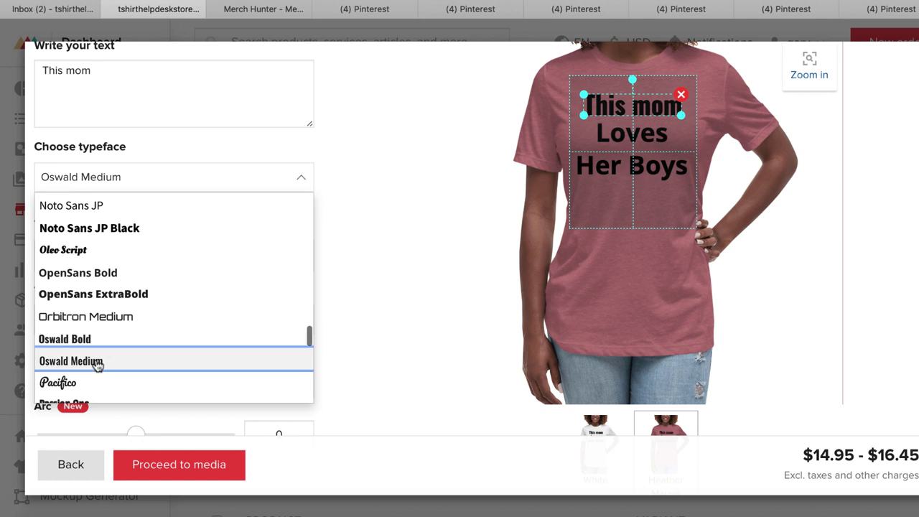
pyautogui.scroll(-2, 97, 366)
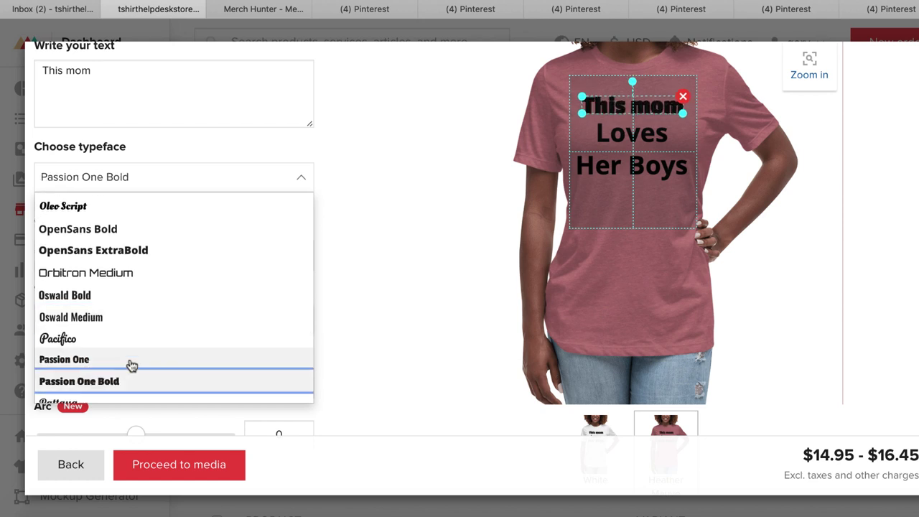
pyautogui.scroll(-5, 122, 362)
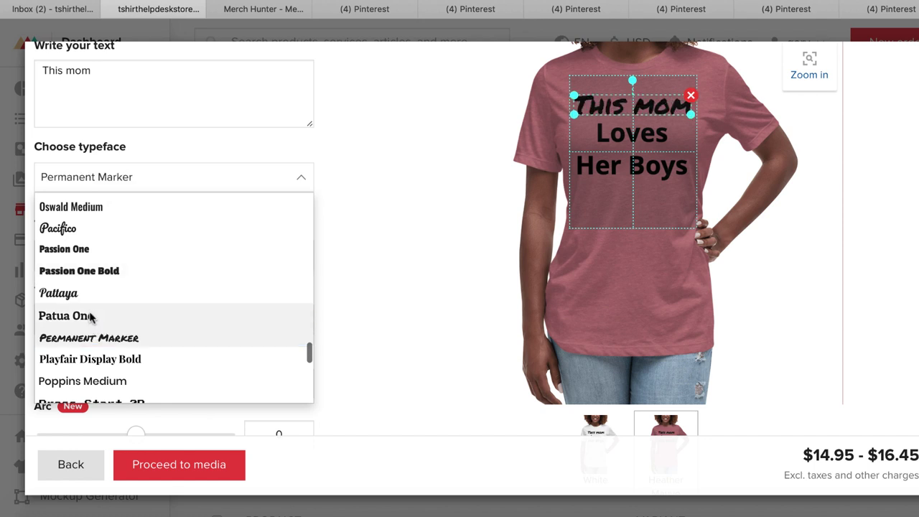
pyautogui.scroll(-3, 107, 352)
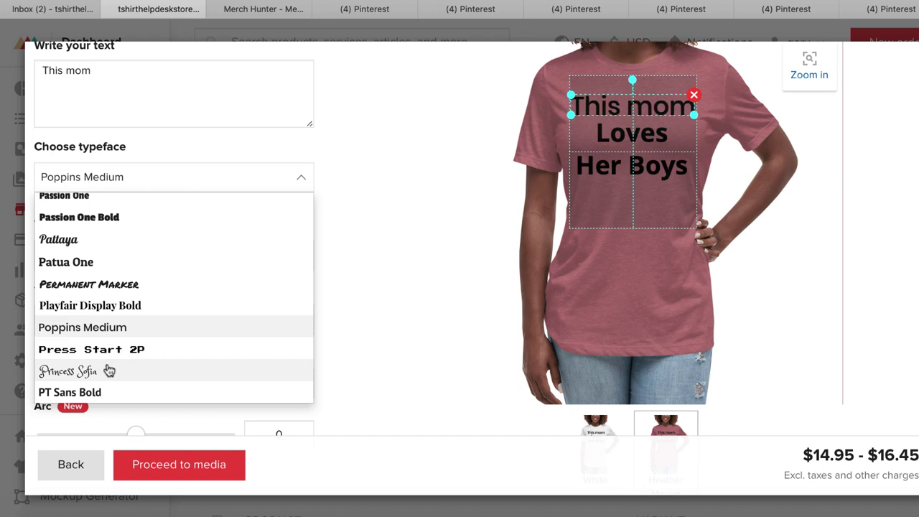
pyautogui.scroll(-3, 141, 373)
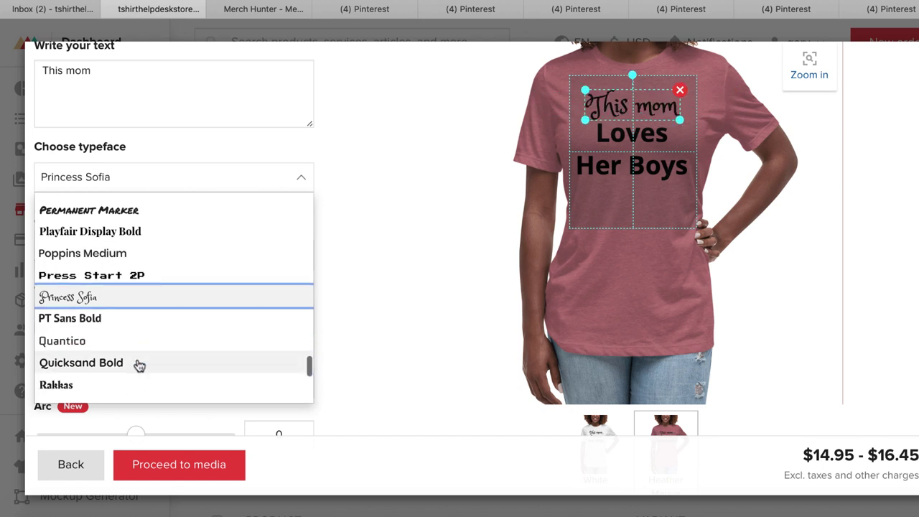
pyautogui.click(127, 361)
pyautogui.scroll(-4, 144, 349)
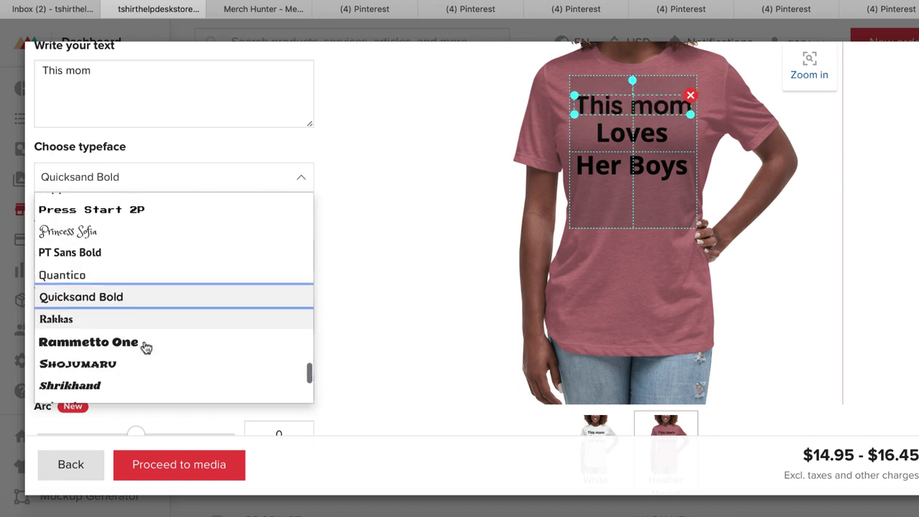
pyautogui.scroll(12, 146, 348)
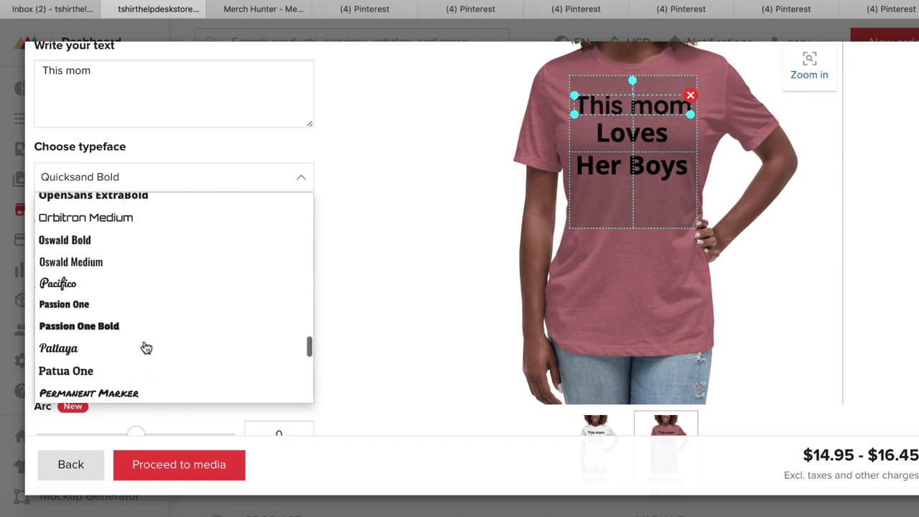
pyautogui.scroll(5, 146, 349)
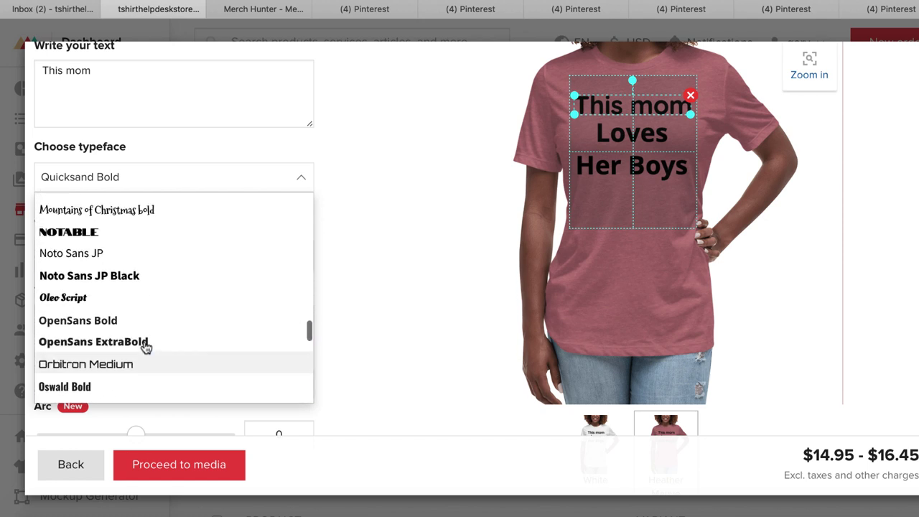
pyautogui.scroll(10, 145, 348)
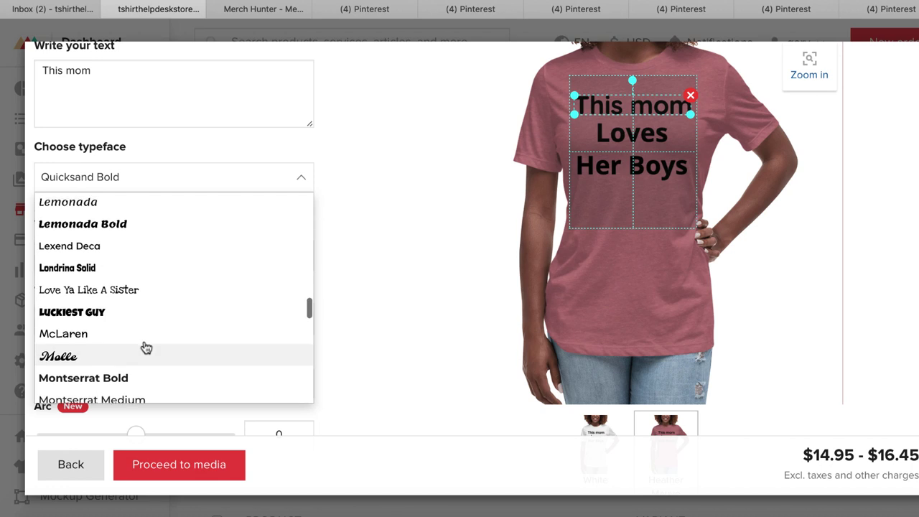
pyautogui.scroll(7, 145, 348)
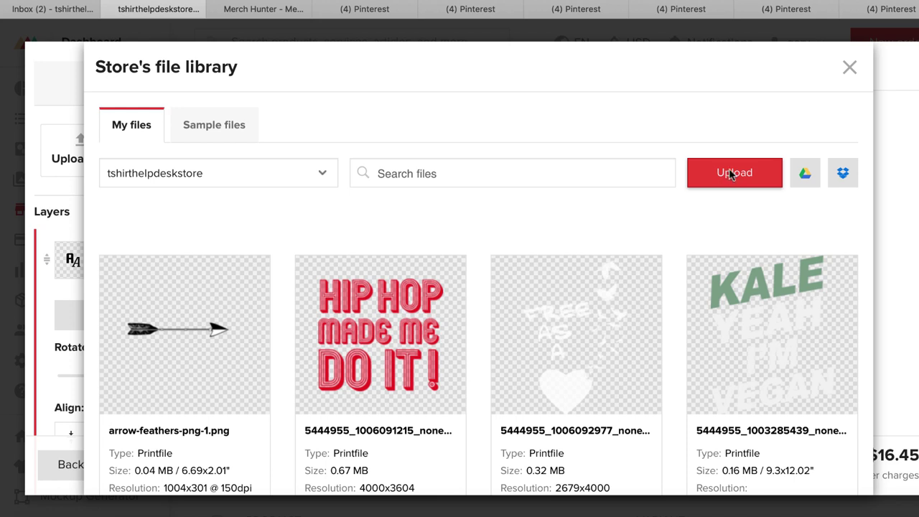
# Upload arrow-feathers-png-1.png from the Desktop and place it on the shirt design
pyautogui.click(730, 174)
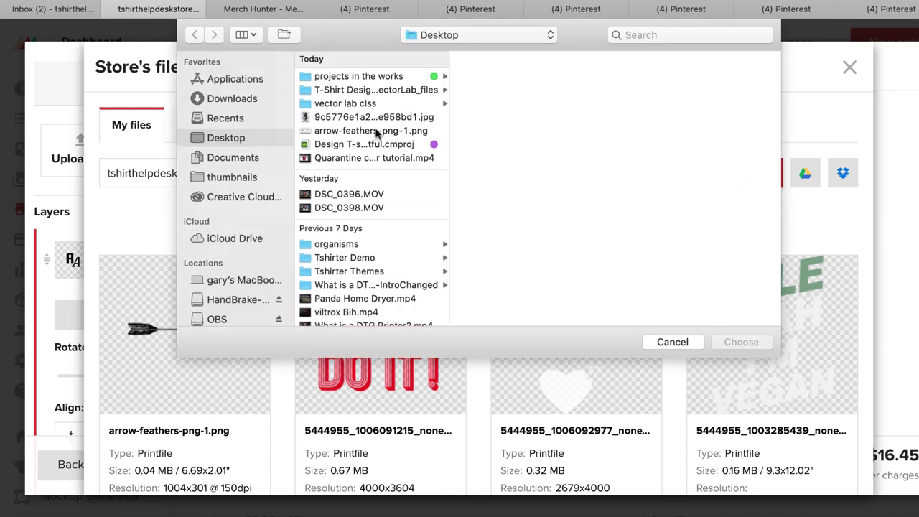
pyautogui.click(376, 133)
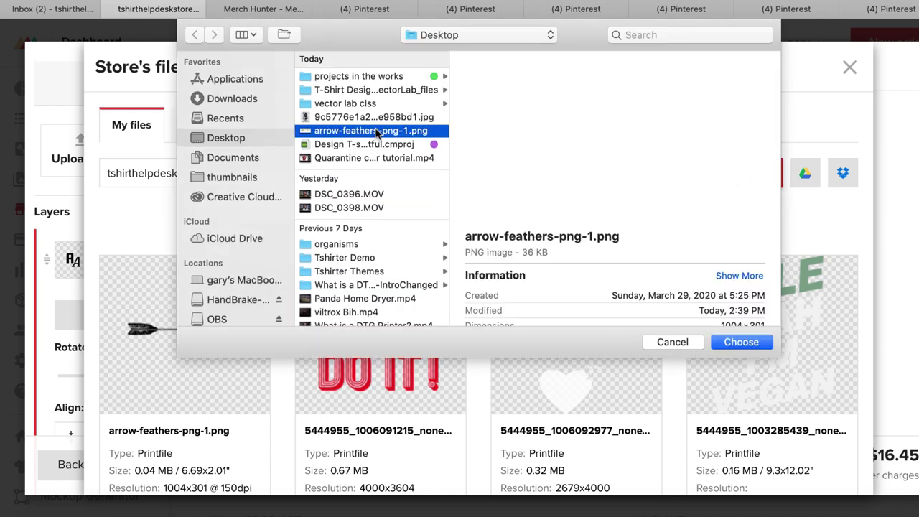
pyautogui.click(747, 342)
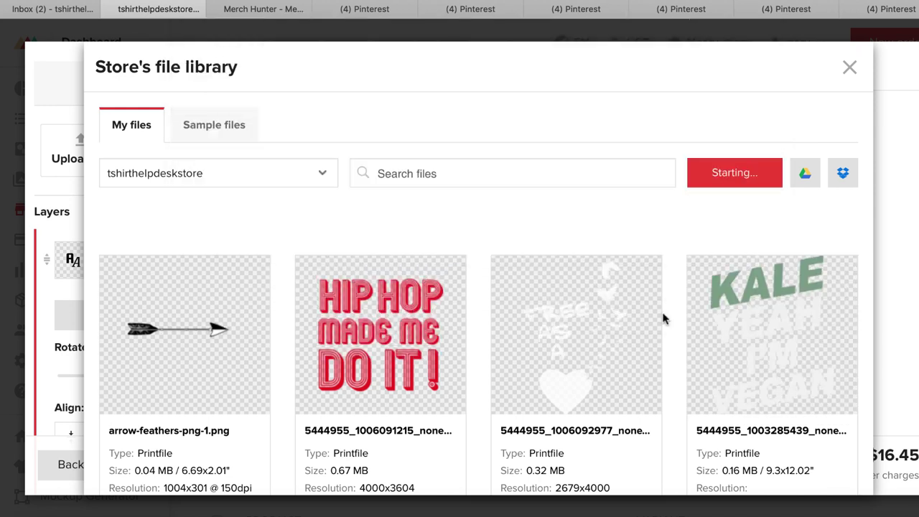
pyautogui.moveTo(638, 320)
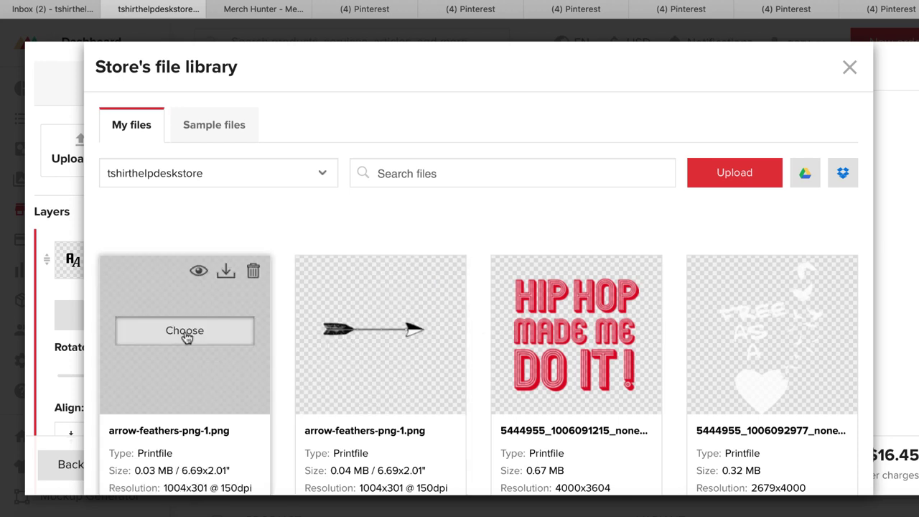
pyautogui.click(184, 332)
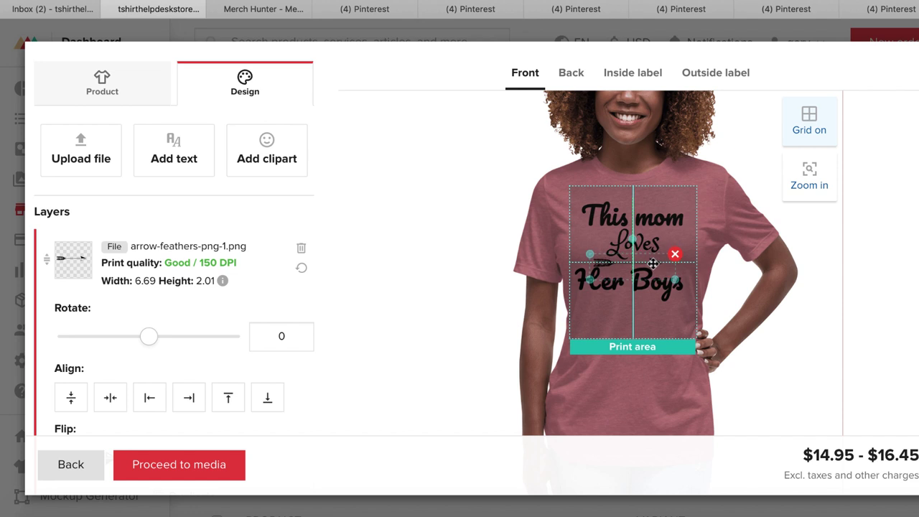
# Shrink the arrow to 3.64 × 1.09, place it left of Loves, and nudge Loves down
pyautogui.click(655, 282)
pyautogui.click(655, 267)
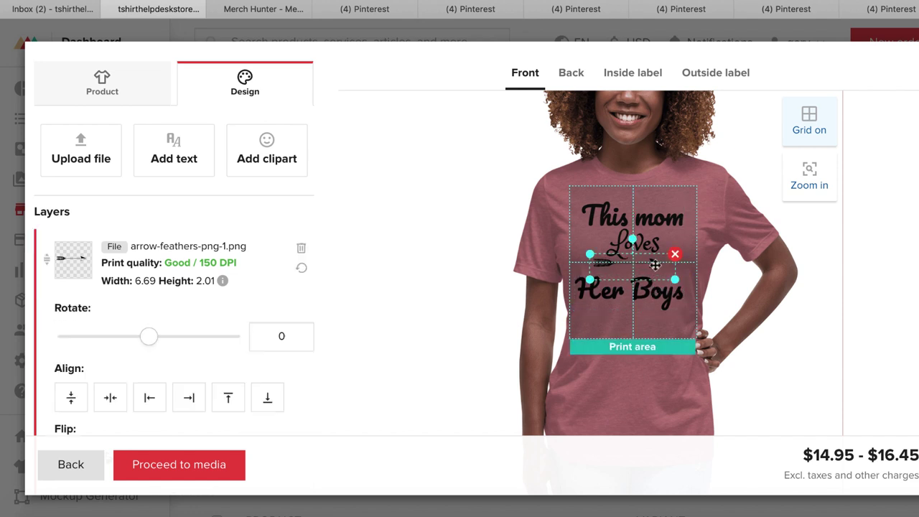
pyautogui.moveTo(656, 267); pyautogui.dragTo(589, 243)
pyautogui.click(650, 245)
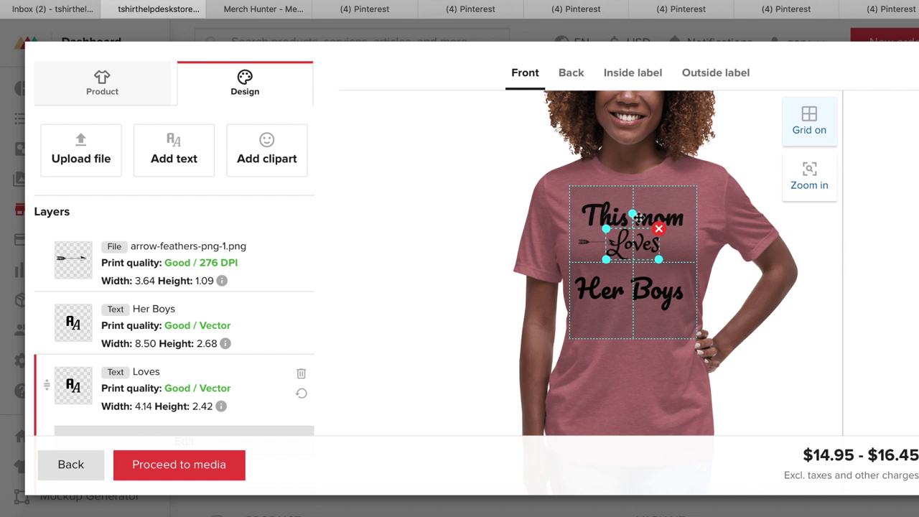
pyautogui.moveTo(632, 214); pyautogui.dragTo(636, 230)
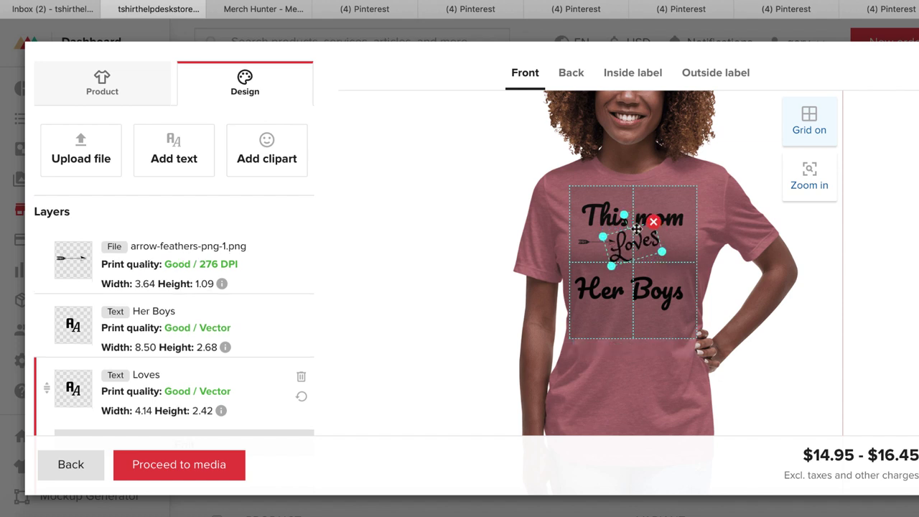
pyautogui.click(595, 244)
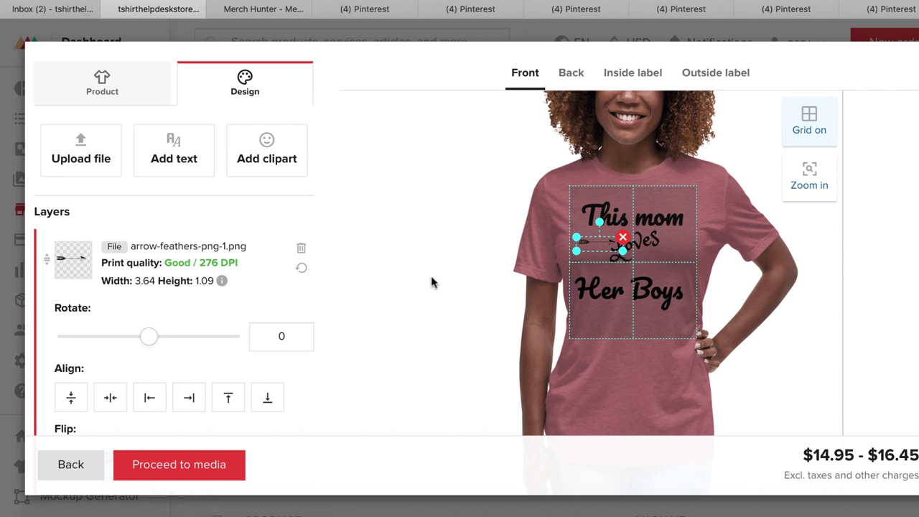
# Duplicate the arrow, mirror the copy, and place it to the right of Loves
pyautogui.scroll(-5, 430, 281)
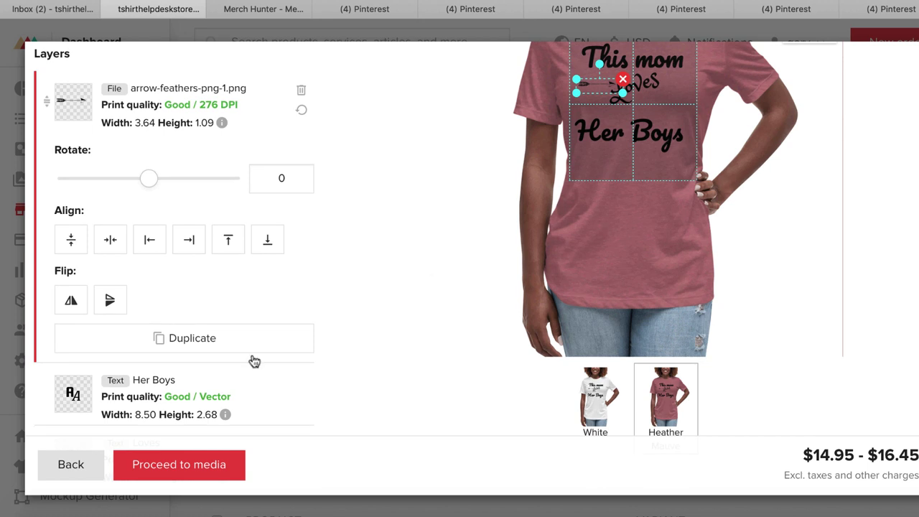
pyautogui.click(232, 340)
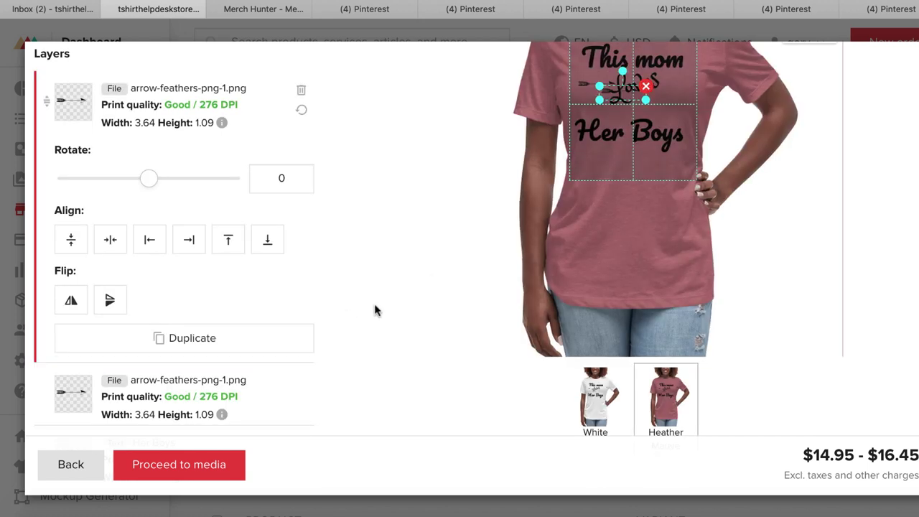
pyautogui.moveTo(585, 80); pyautogui.dragTo(610, 88)
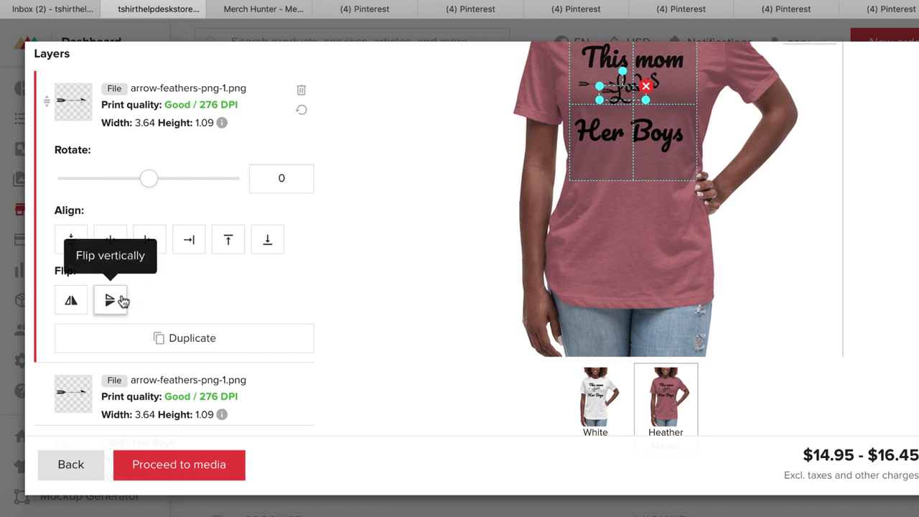
pyautogui.click(74, 301)
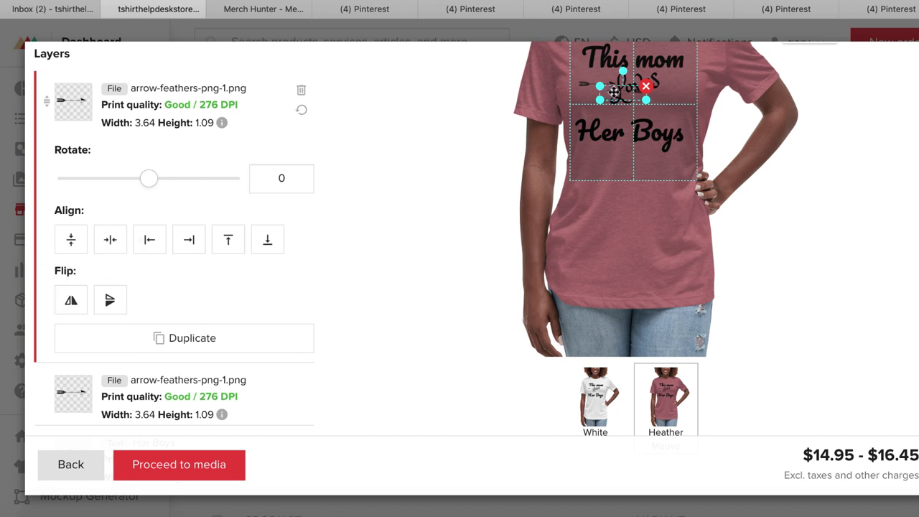
pyautogui.moveTo(623, 88); pyautogui.dragTo(662, 89)
pyautogui.click(753, 254)
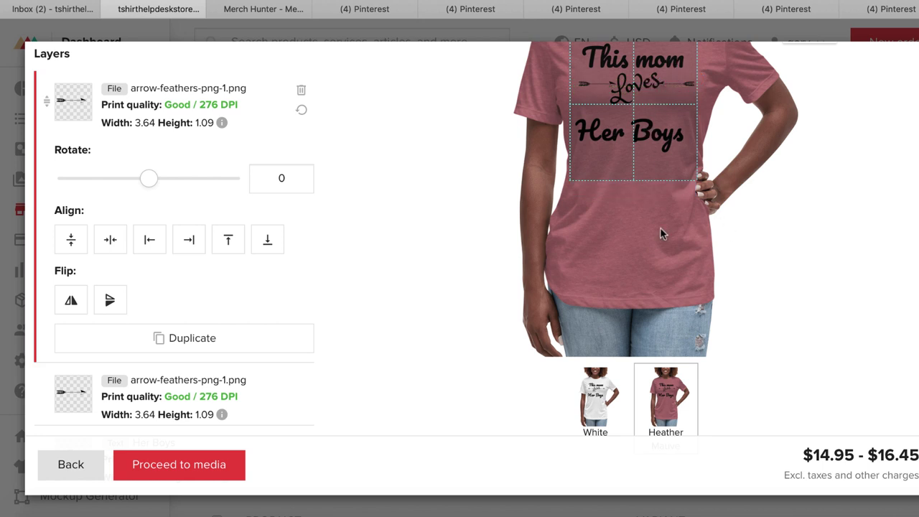
pyautogui.scroll(2, 659, 226)
pyautogui.scroll(1, 659, 226)
# Nudge the arrow image slightly down and copy-paste it
pyautogui.click(642, 205)
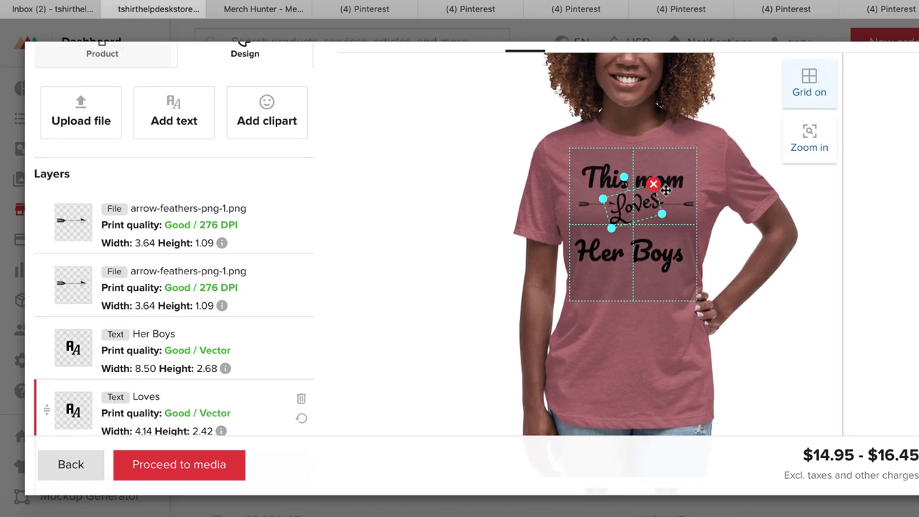
pyautogui.click(667, 208)
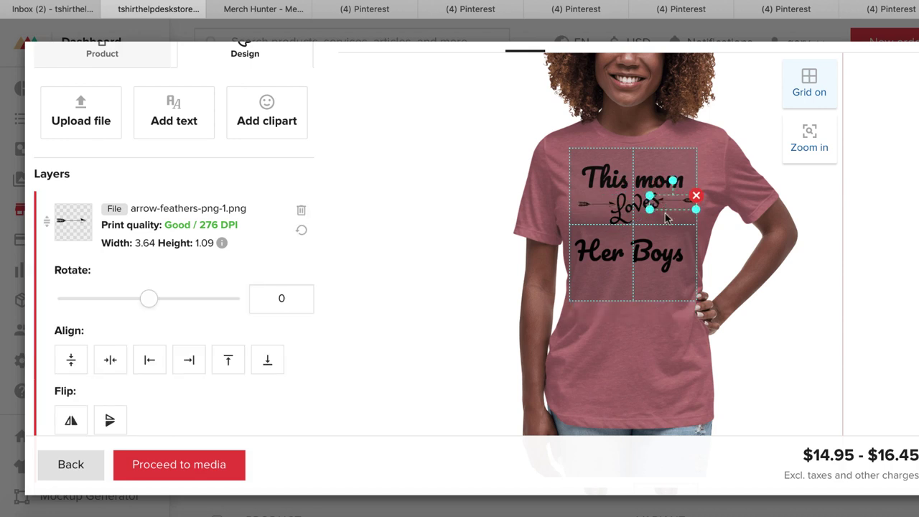
pyautogui.moveTo(657, 176); pyautogui.dragTo(629, 181)
pyautogui.hotkey('ctrl', 'c')
pyautogui.hotkey('ctrl', 'v')
# Shrink the Loves text slightly in two passes
pyautogui.click(634, 198)
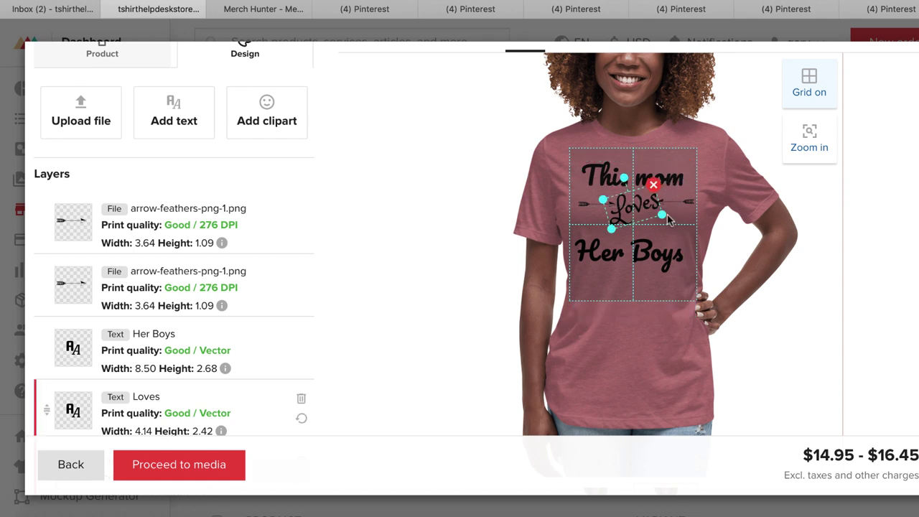
pyautogui.moveTo(621, 179); pyautogui.dragTo(620, 178)
pyautogui.click(688, 248)
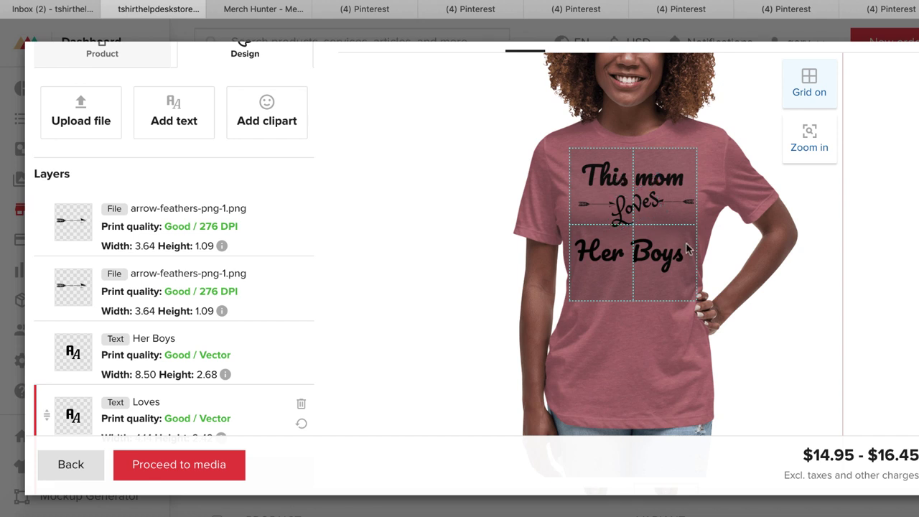
pyautogui.click(643, 206)
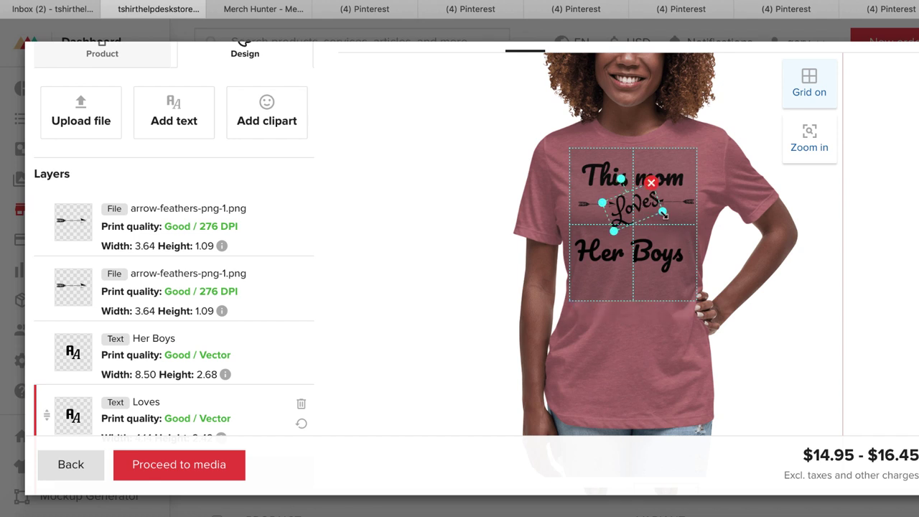
pyautogui.moveTo(666, 217); pyautogui.dragTo(640, 210)
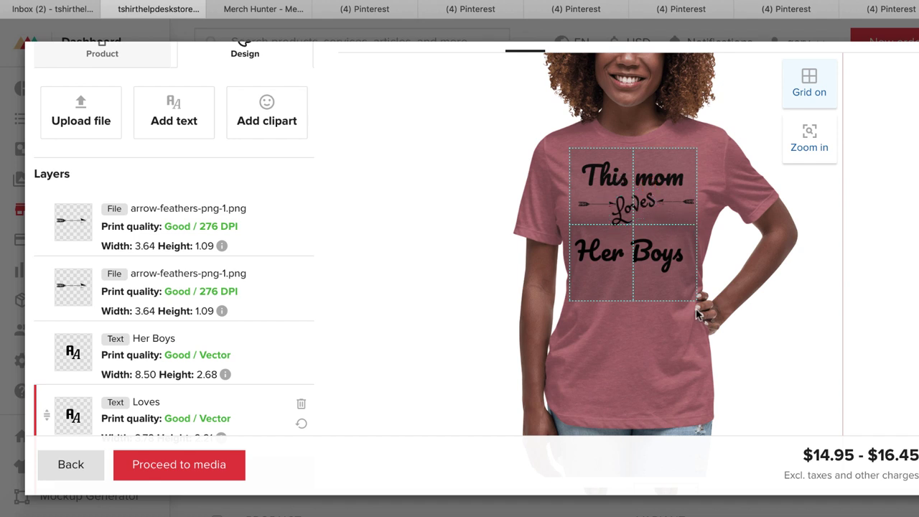
# Raise Her Boys slightly and space the left and right arrows evenly beside Loves
pyautogui.click(661, 267)
pyautogui.moveTo(662, 267); pyautogui.dragTo(661, 262)
pyautogui.click(598, 206)
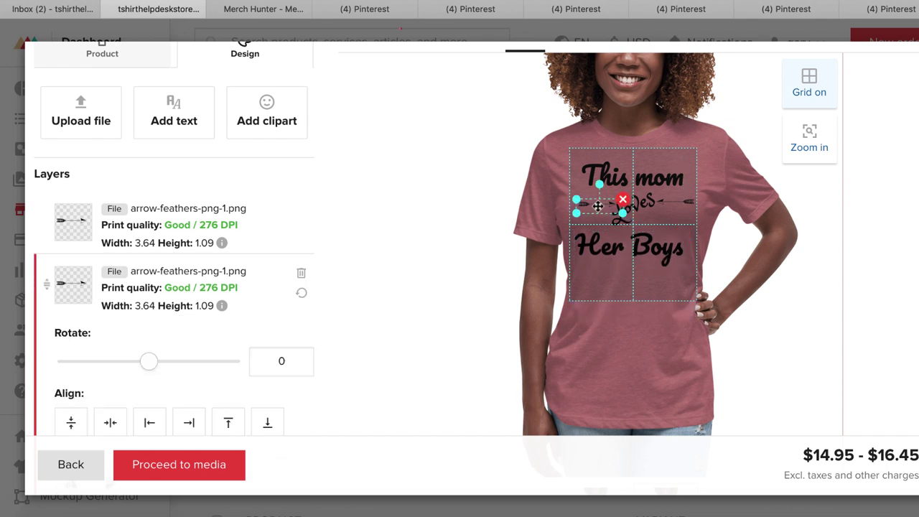
pyautogui.moveTo(598, 207); pyautogui.dragTo(595, 206)
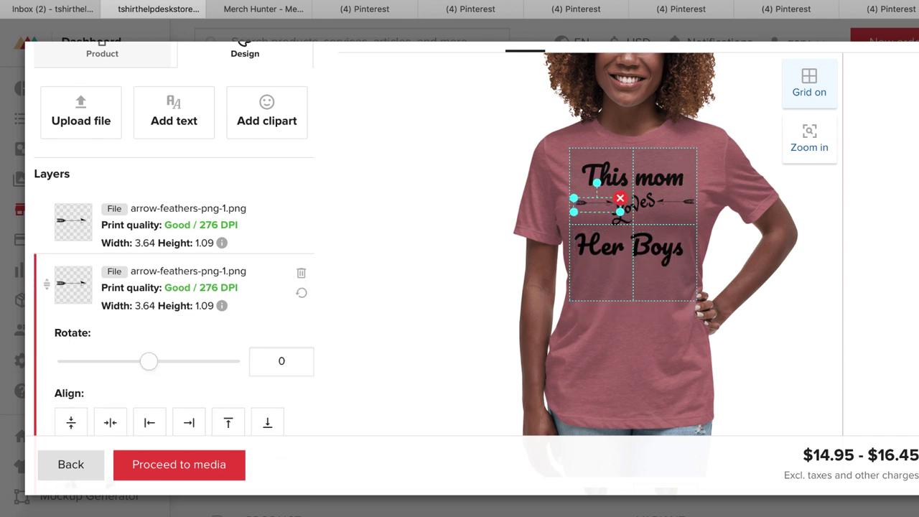
pyautogui.click(687, 202)
pyautogui.moveTo(687, 202); pyautogui.dragTo(688, 203)
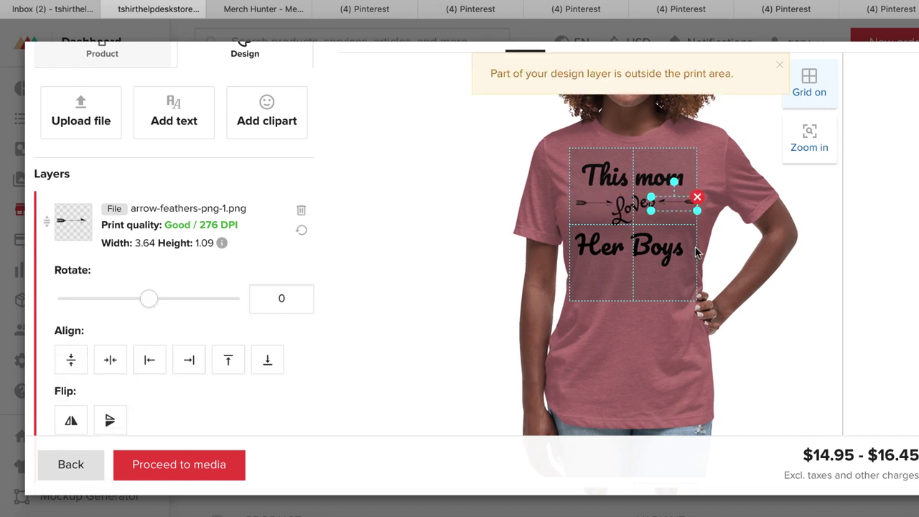
pyautogui.click(697, 266)
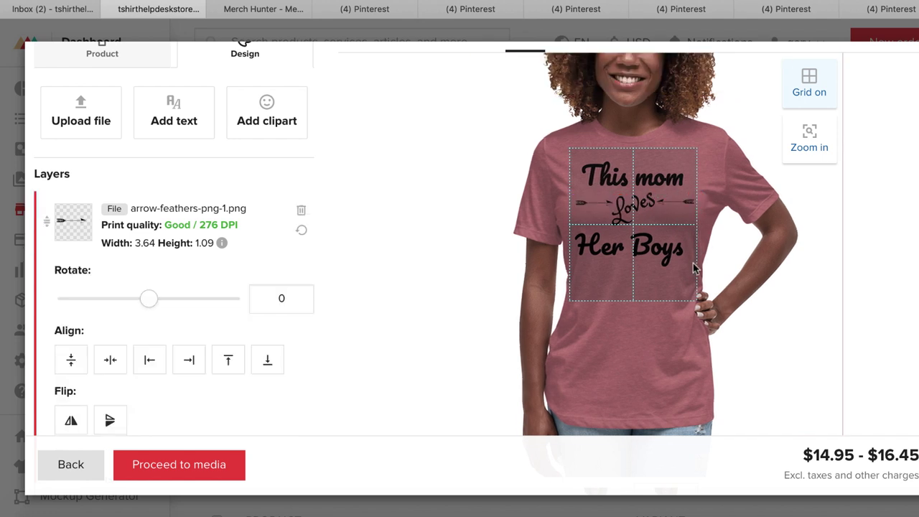
pyautogui.click(655, 247)
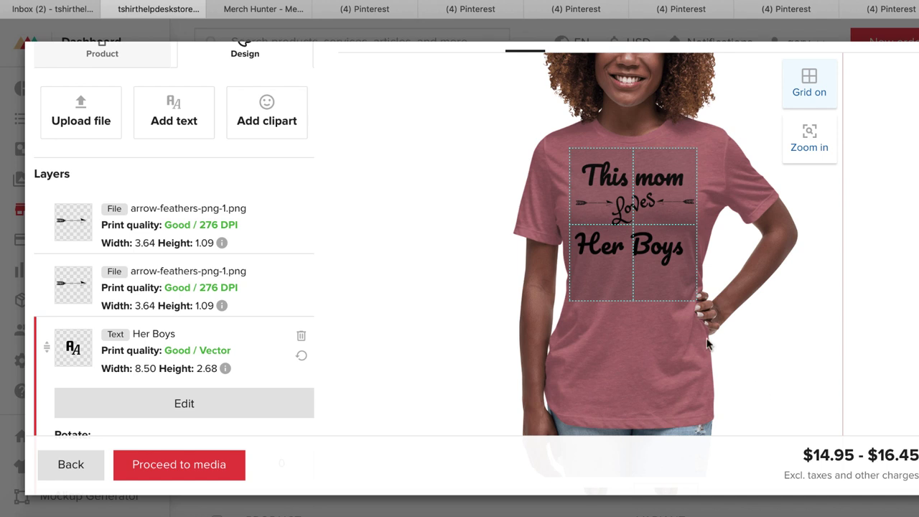
# Raise and centre Her Boys, resize This mom slightly, and move the right arrow below Her Boys
pyautogui.moveTo(665, 249); pyautogui.dragTo(665, 241)
pyautogui.click(641, 178)
pyautogui.moveTo(682, 186); pyautogui.dragTo(692, 188)
pyautogui.moveTo(677, 241); pyautogui.dragTo(674, 240)
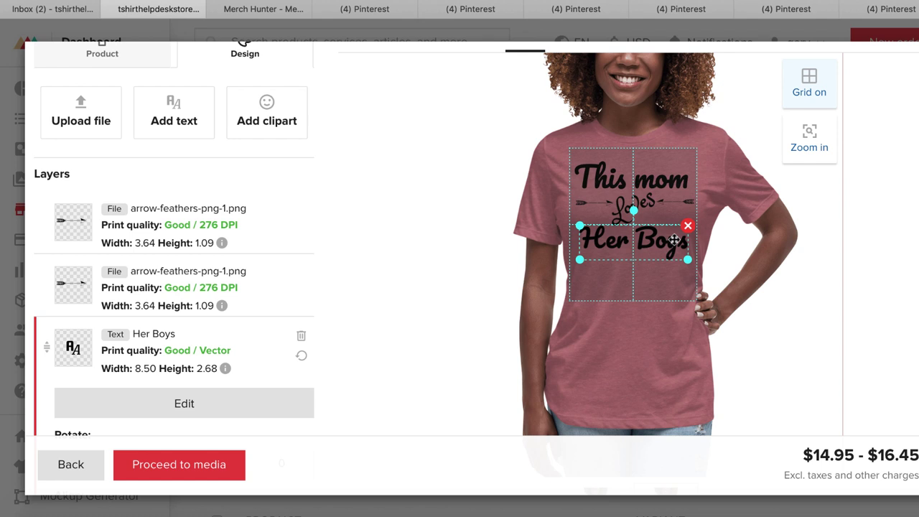
pyautogui.click(804, 316)
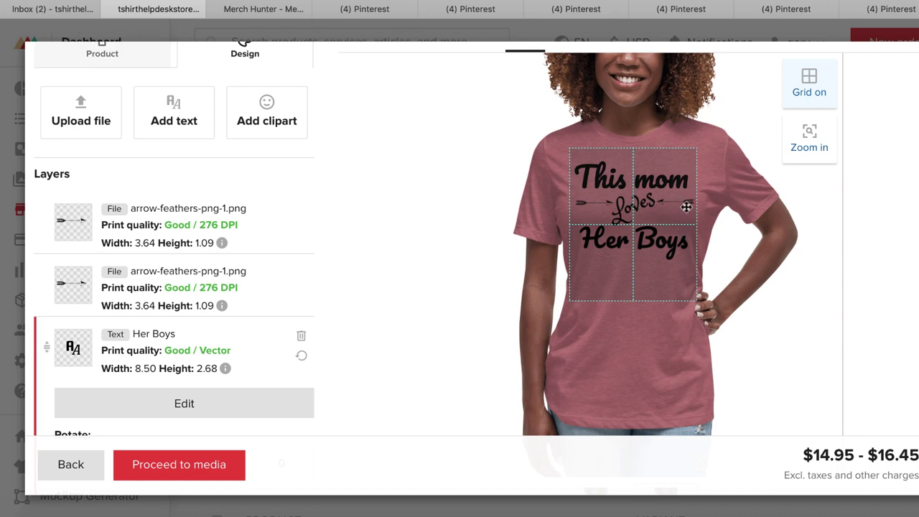
pyautogui.moveTo(686, 206); pyautogui.dragTo(676, 275)
# Delete the small left arrow and reshape the remaining arrow to be flatter
pyautogui.click(596, 203)
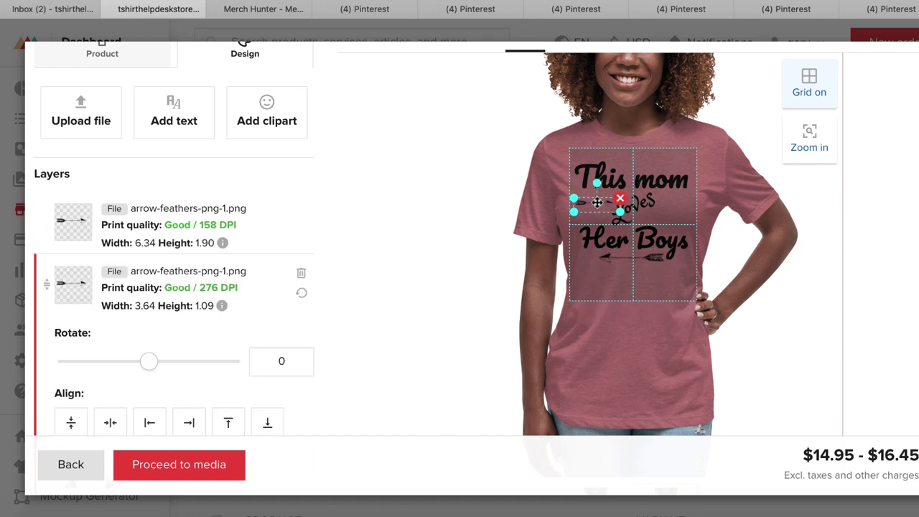
pyautogui.click(620, 198)
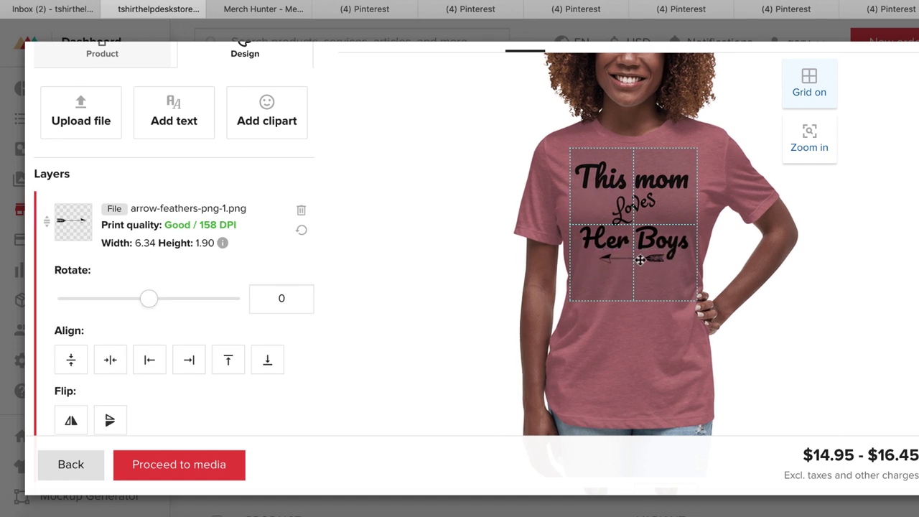
pyautogui.moveTo(640, 259); pyautogui.dragTo(664, 275)
pyautogui.click(668, 293)
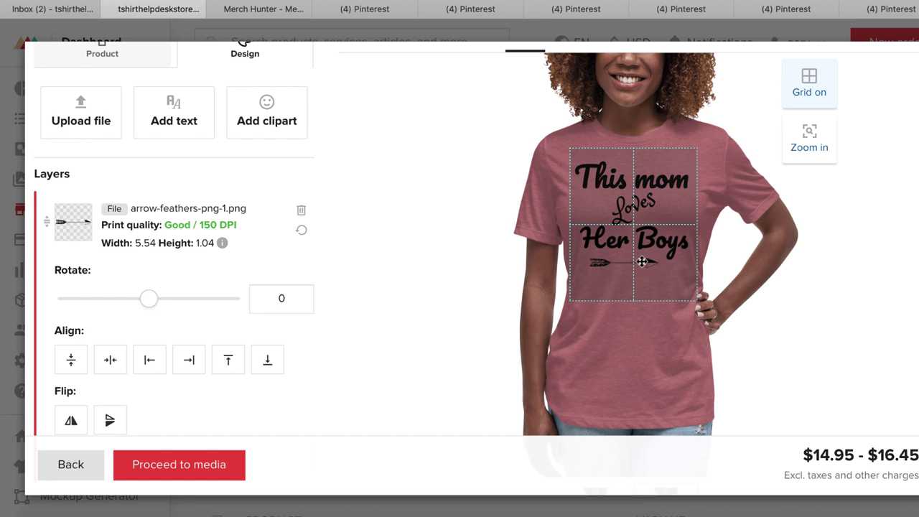
# Move the arrow up and stretch it to 7.94 × 1.49 across Loves
pyautogui.click(642, 262)
pyautogui.moveTo(642, 262); pyautogui.dragTo(680, 217)
pyautogui.moveTo(593, 208); pyautogui.dragTo(608, 208)
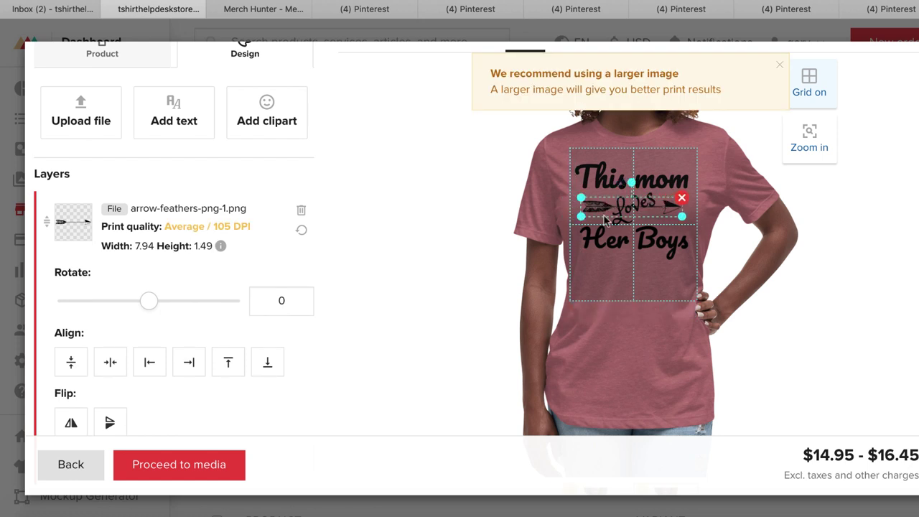
pyautogui.click(630, 296)
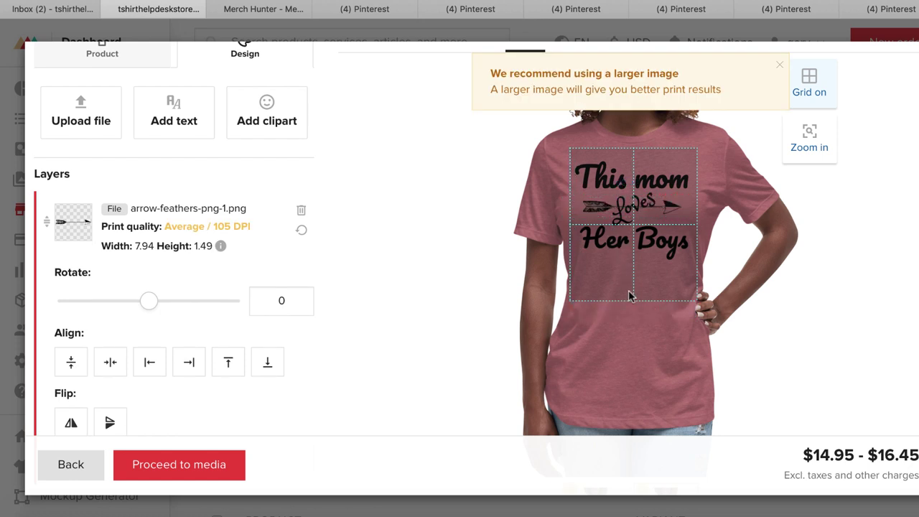
pyautogui.click(650, 206)
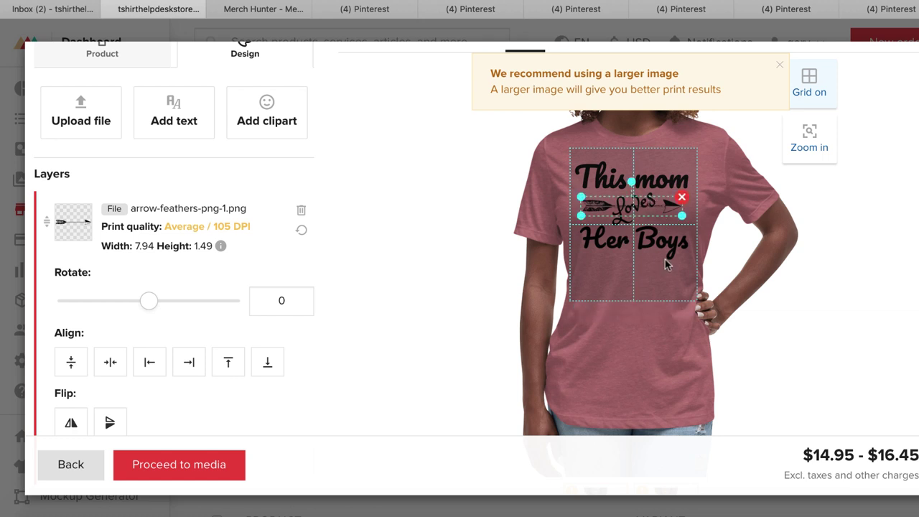
pyautogui.click(666, 284)
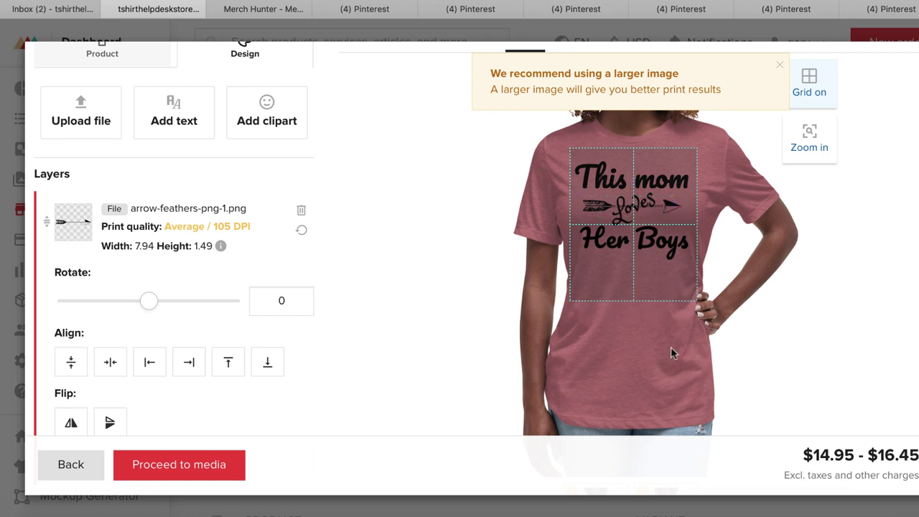
pyautogui.click(668, 242)
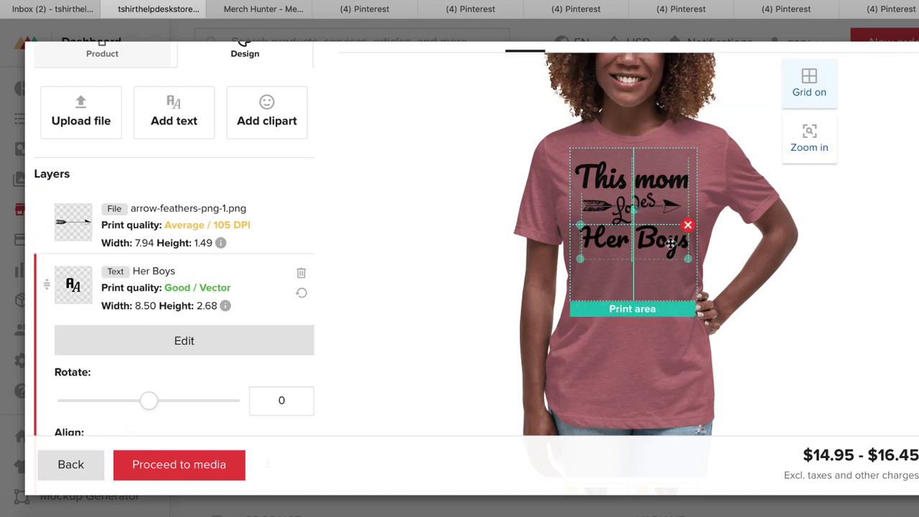
pyautogui.click(686, 334)
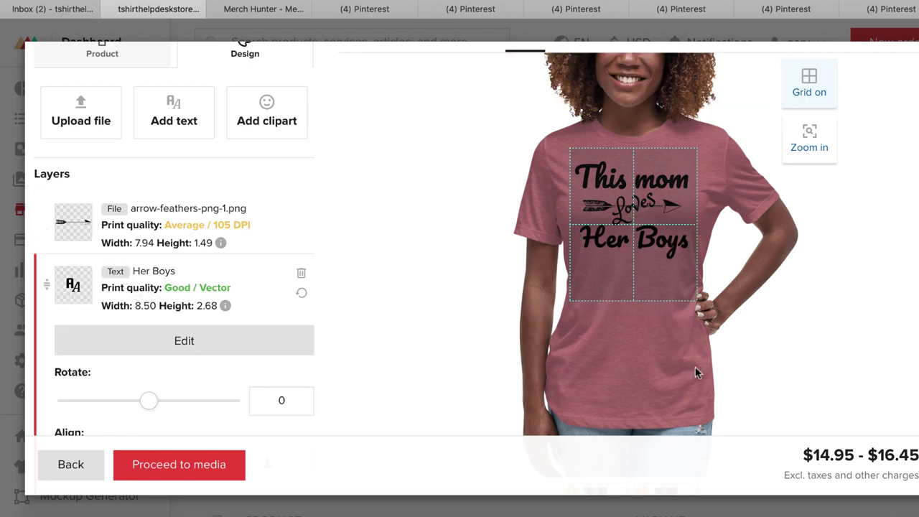
pyautogui.scroll(1, 704, 342)
pyautogui.scroll(-1, 704, 342)
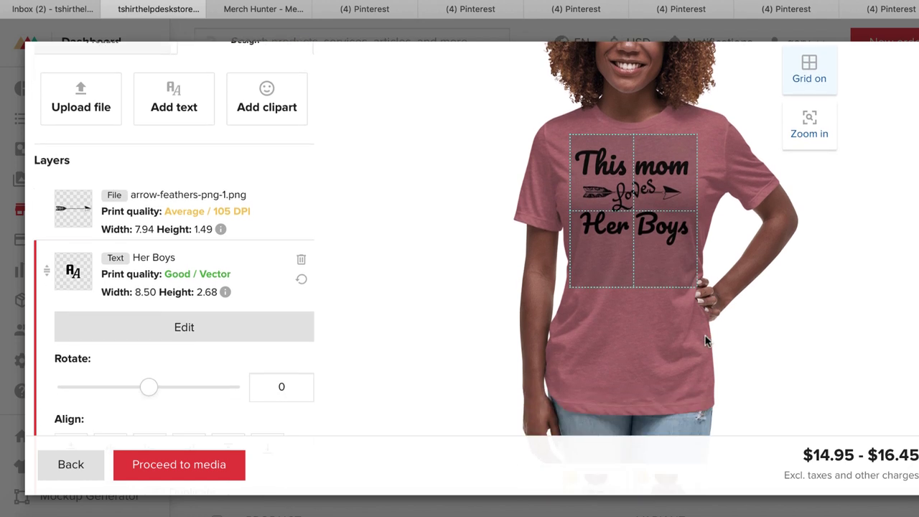